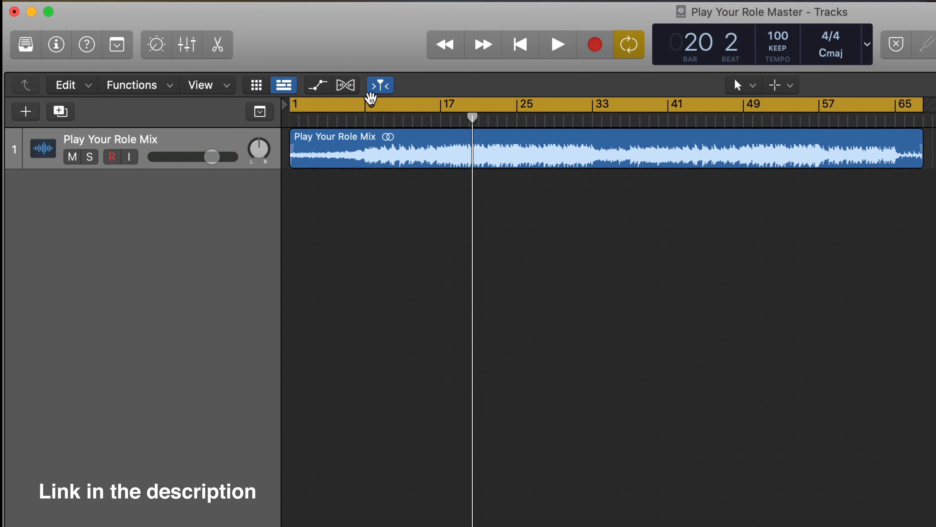
Play the mix from bar 1 with cycle mode off to listen through it.
click(371, 98)
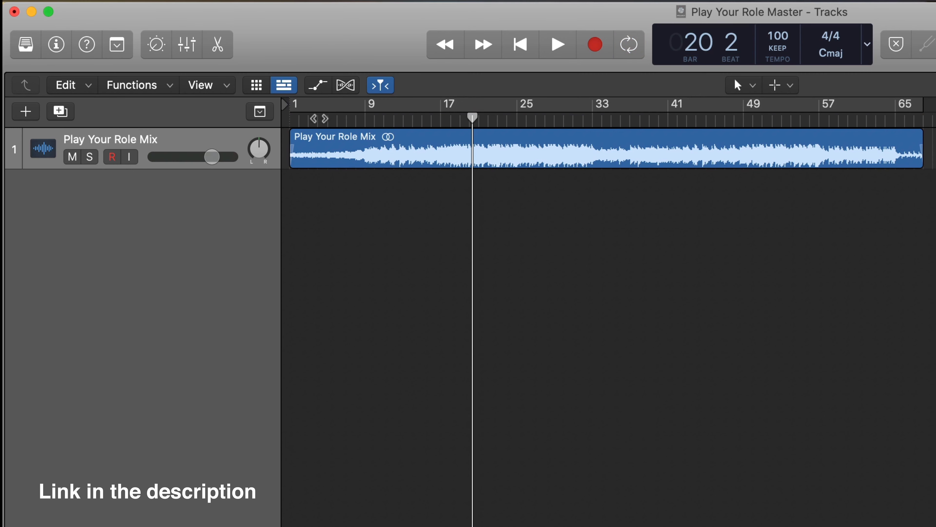
key(Return)
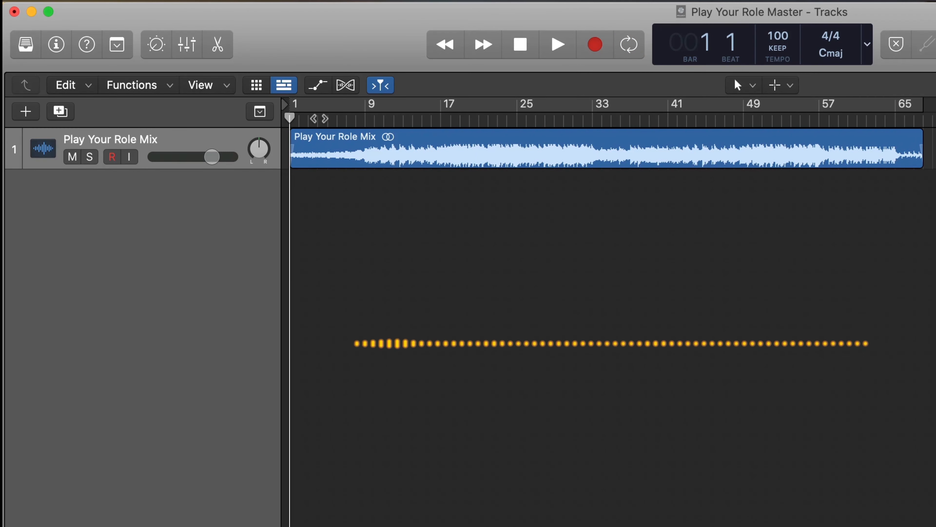
key(space)
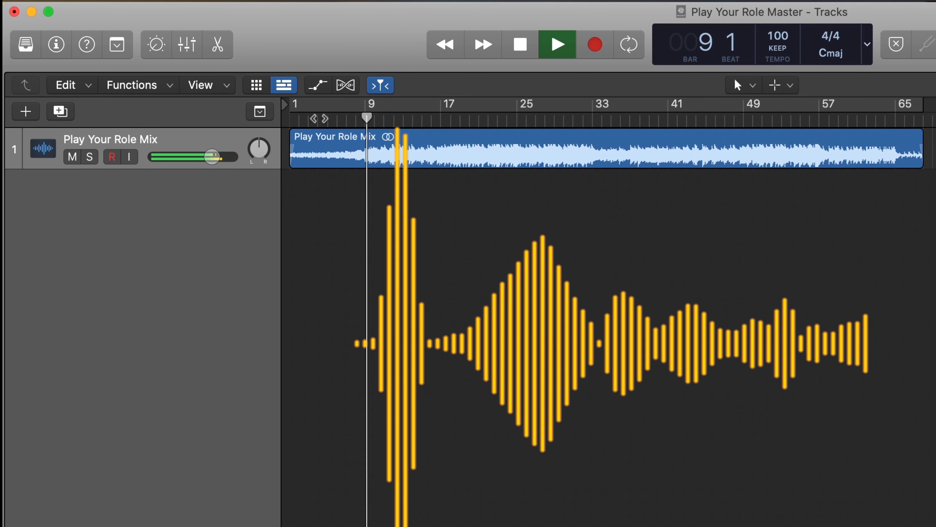
click(332, 103)
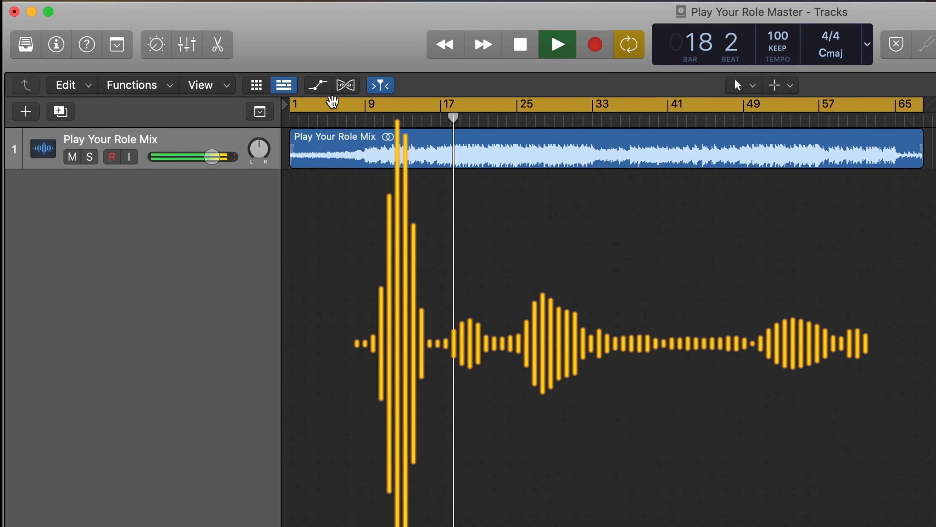
click(329, 100)
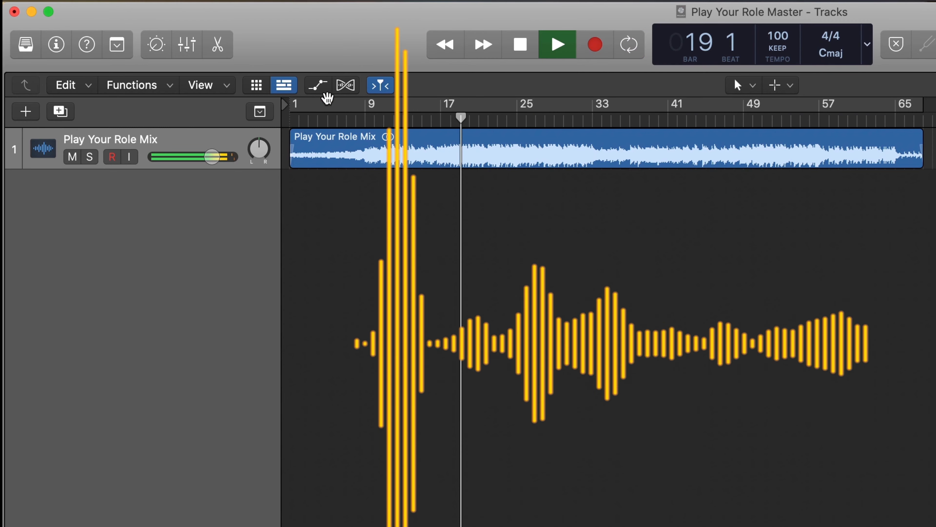
key(space)
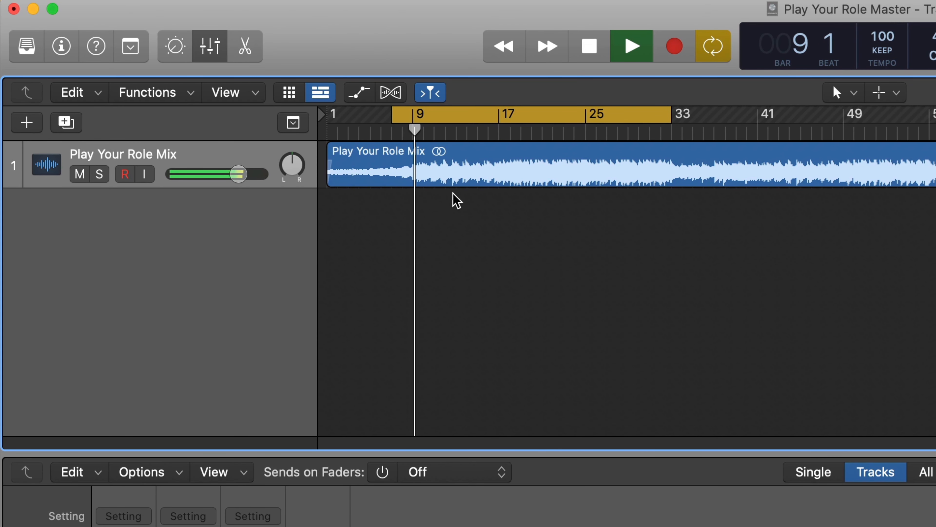
Shorten the cycle range so it loops from bar 16 to bar 33 during playback.
click(519, 135)
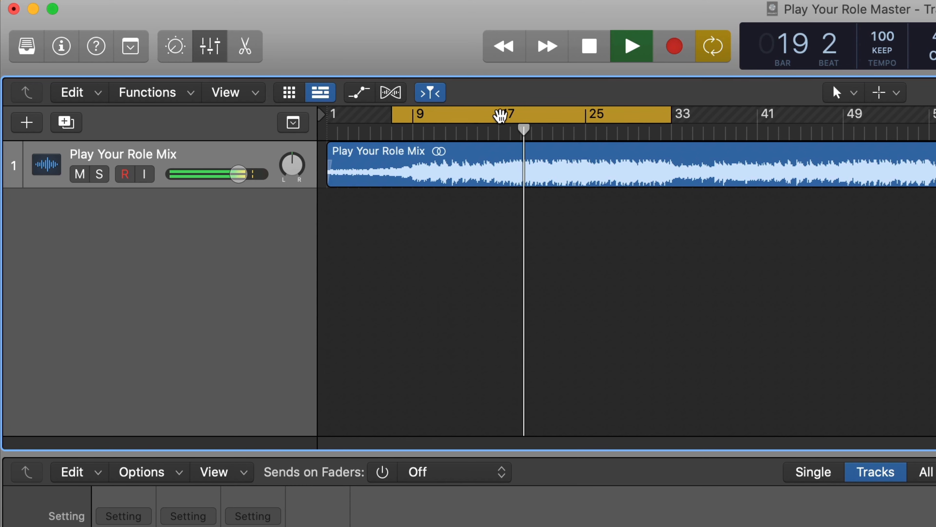
drag(501, 117, 673, 192)
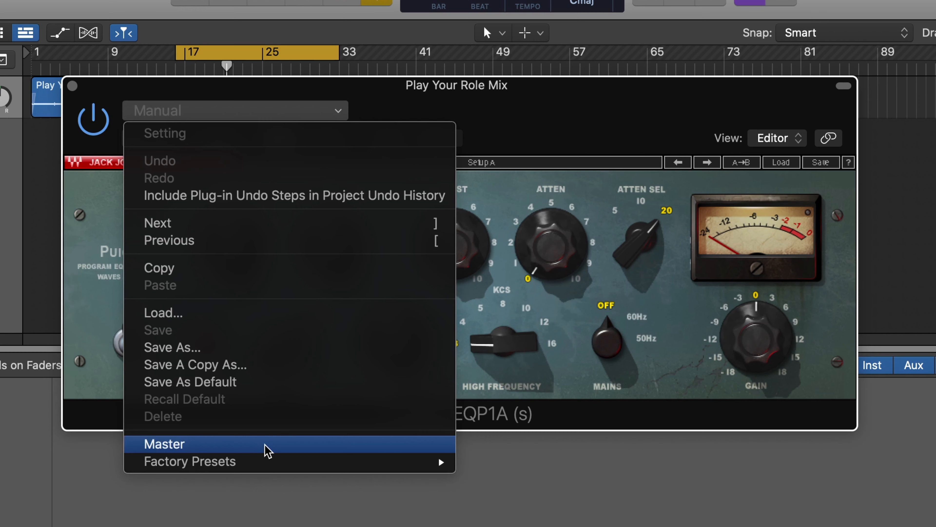
Load the Master setting in the PuigTec EQP1A, trim the low boost slightly and set the high-frequency boost to 5.
click(265, 447)
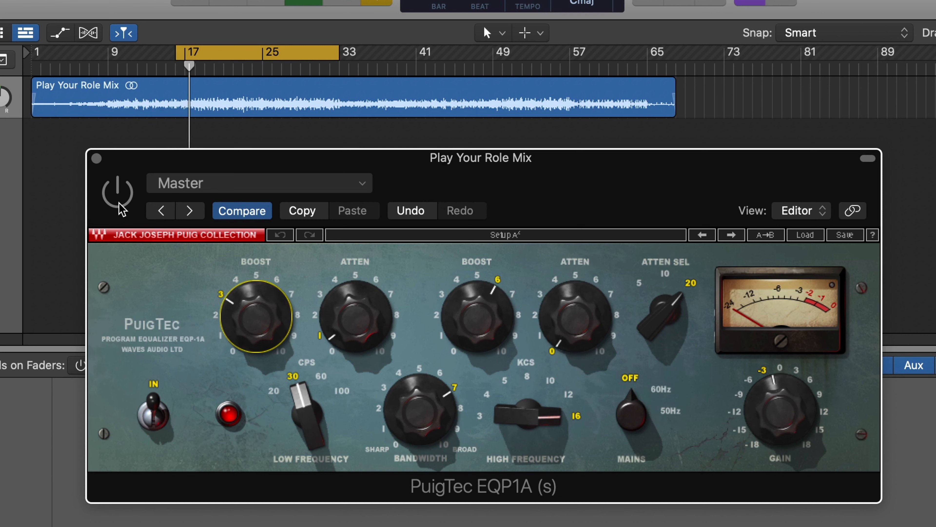
click(118, 199)
mouse_move(261, 336)
mouse_down()
mouse_move(263, 347)
mouse_move(260, 337)
mouse_up()
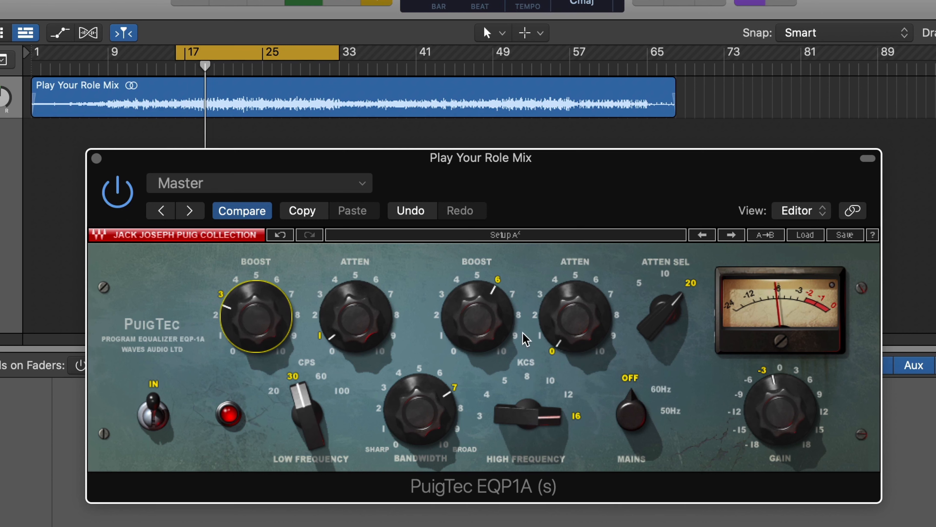
drag(496, 320, 500, 338)
click(117, 190)
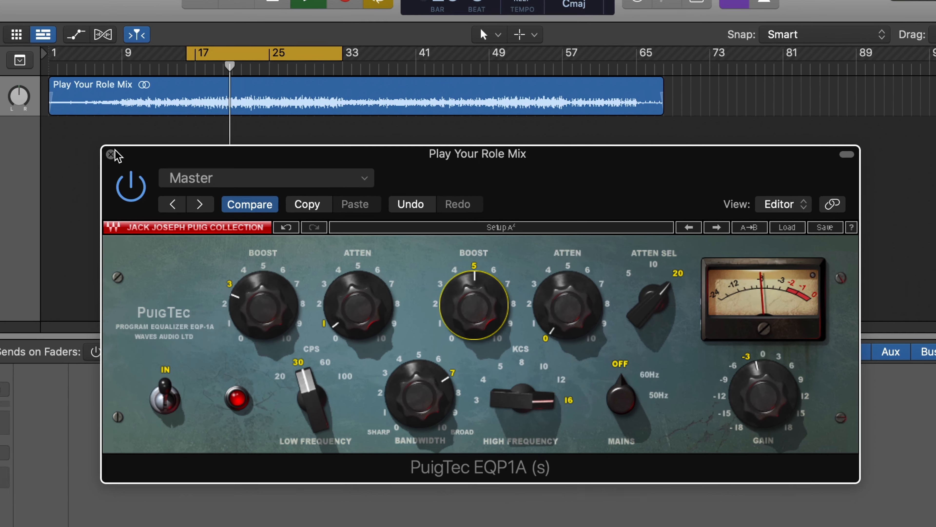
click(96, 159)
Add the Waves PuigTec MEQ5 (s) as the mix channel's second audio effect and load its Master setting.
click(95, 320)
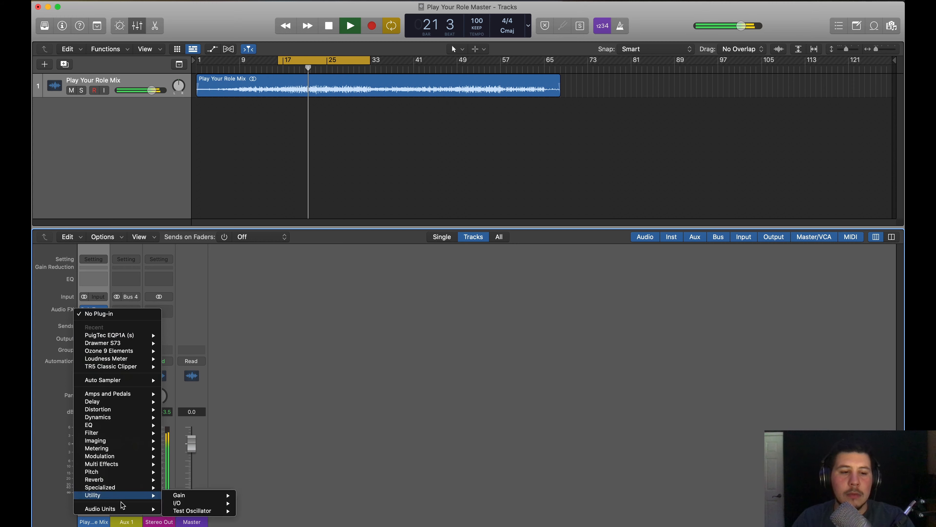
mouse_move(122, 509)
mouse_move(196, 521)
scroll(309, 406, down, 10)
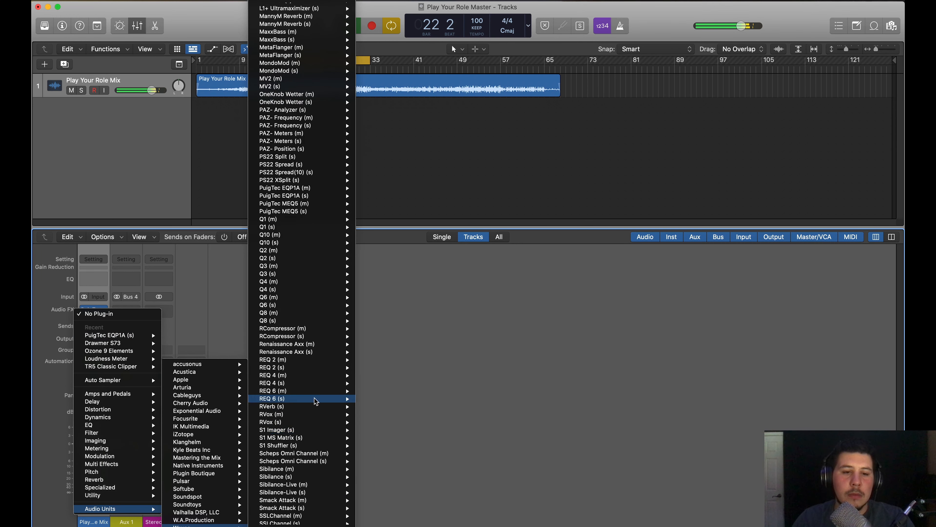
mouse_move(311, 388)
scroll(319, 183, up, 8)
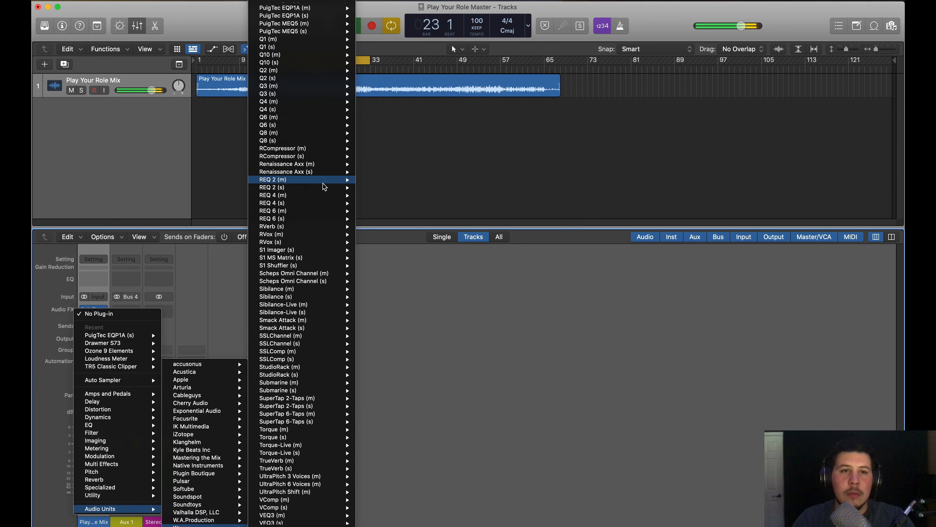
click(368, 111)
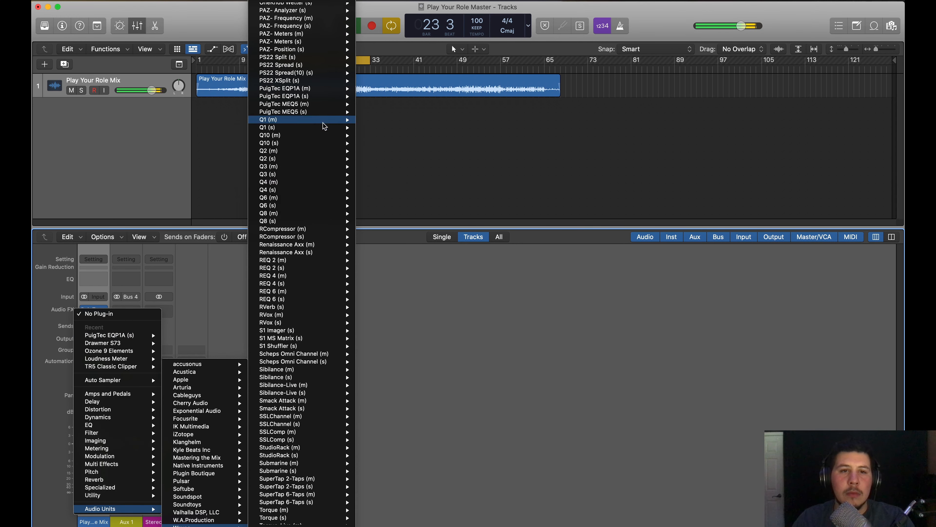
Trim the MEQ5's low peak and dip slightly, set the 1.5 peak to 1 and the gain to -1.0 dB, comparing with bypass.
click(140, 159)
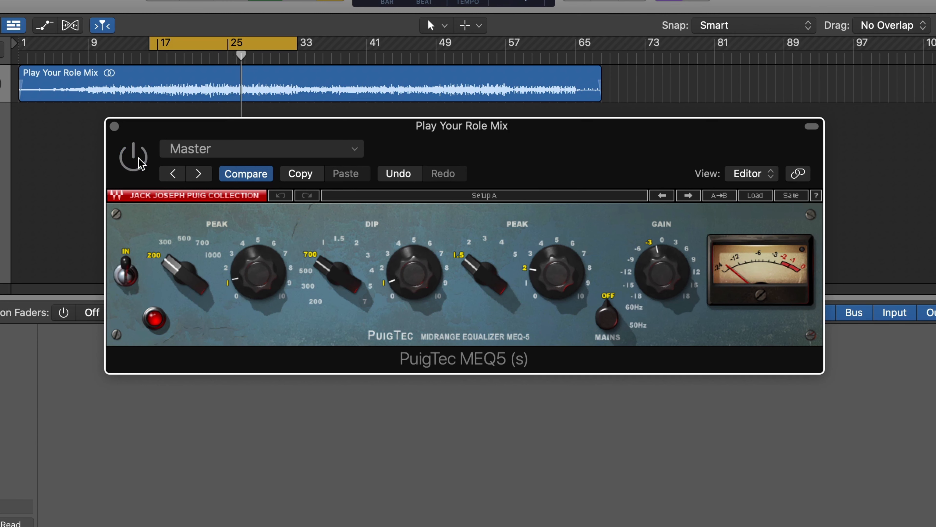
click(139, 160)
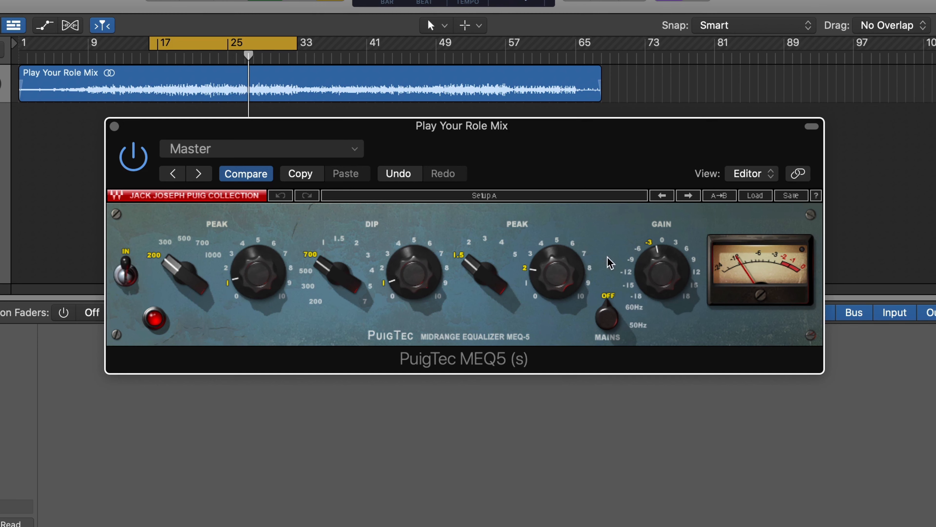
drag(570, 279, 571, 286)
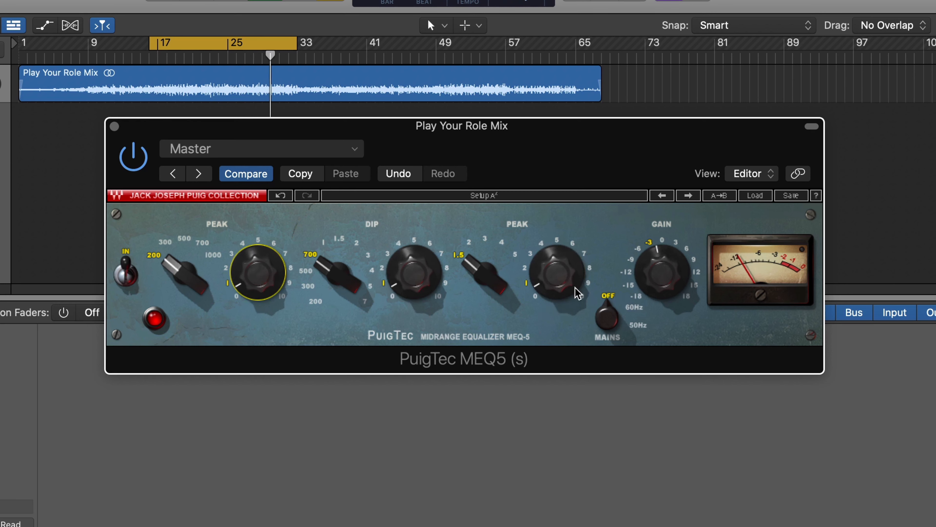
scroll(665, 270, up, 1)
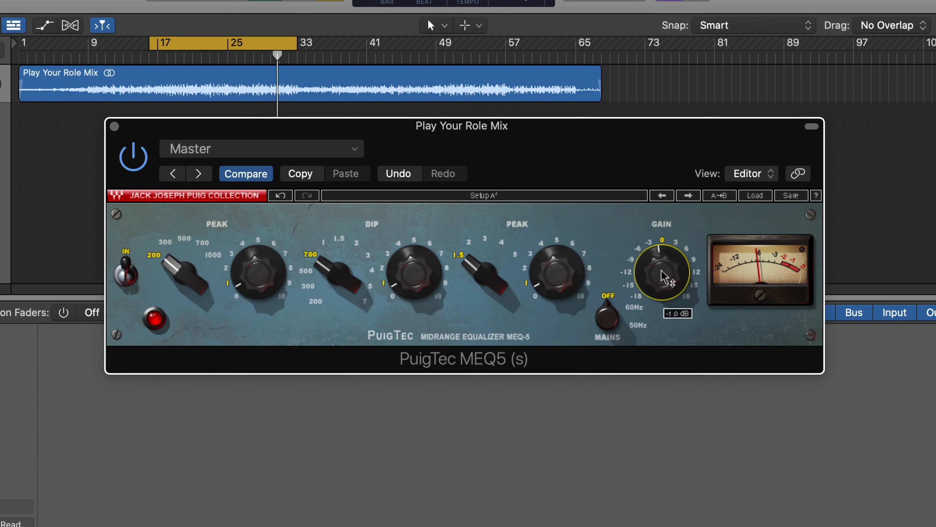
click(127, 162)
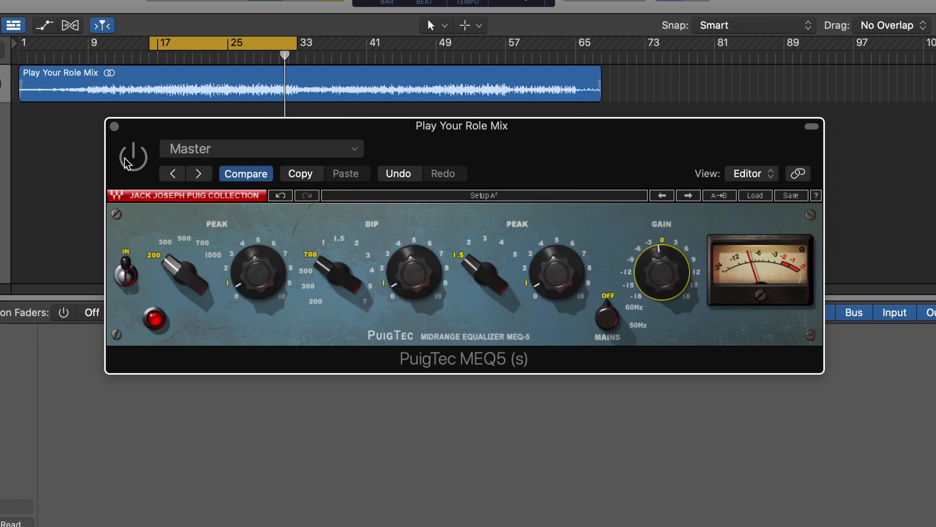
click(128, 158)
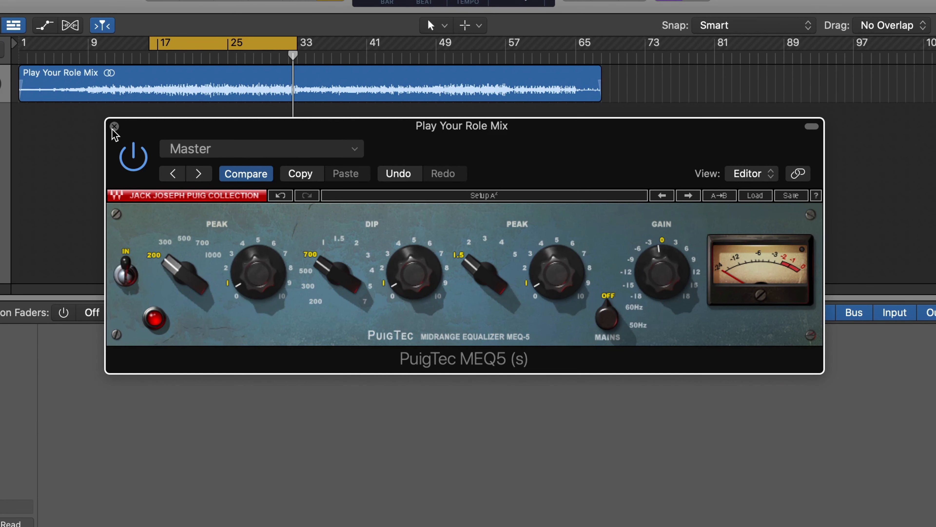
click(114, 126)
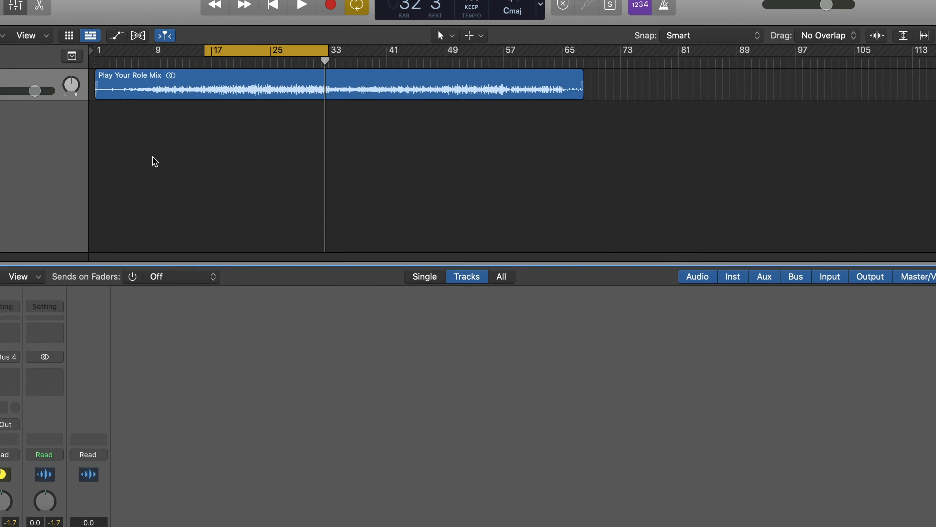
Add a stereo Vintage Graphic EQ as the mix channel's third audio effect.
click(0, 448)
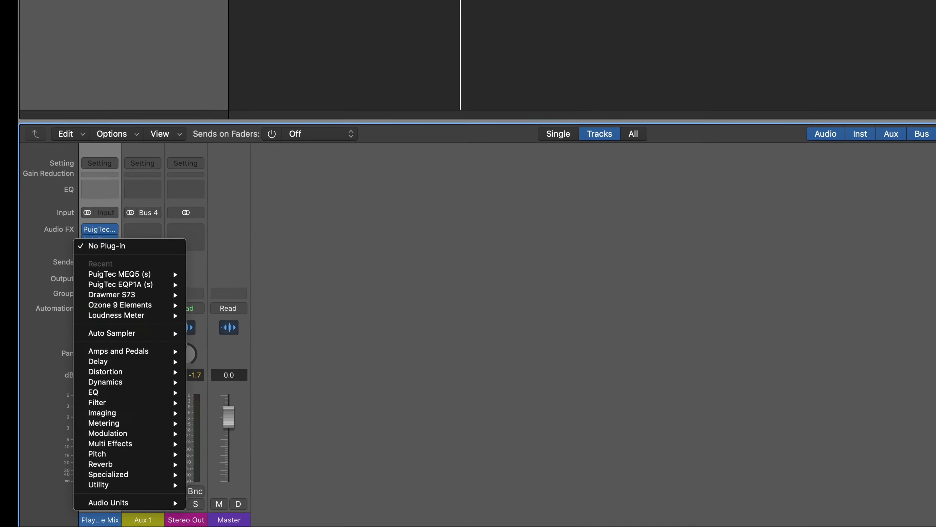
mouse_move(124, 425)
mouse_move(147, 495)
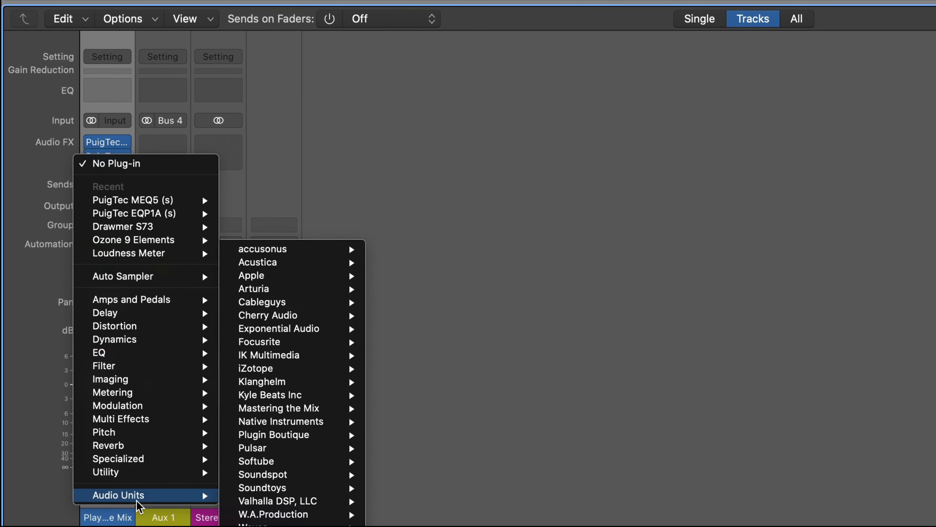
mouse_move(265, 523)
mouse_move(418, 439)
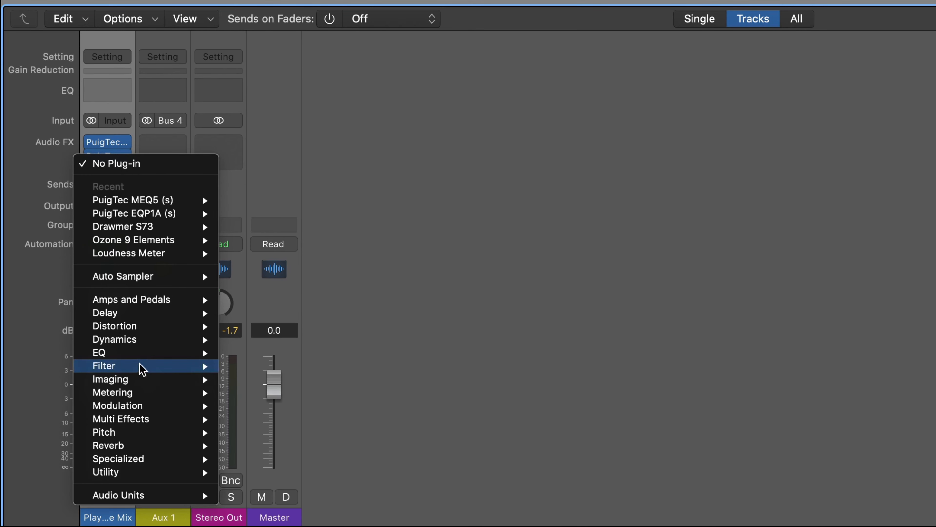
mouse_move(155, 353)
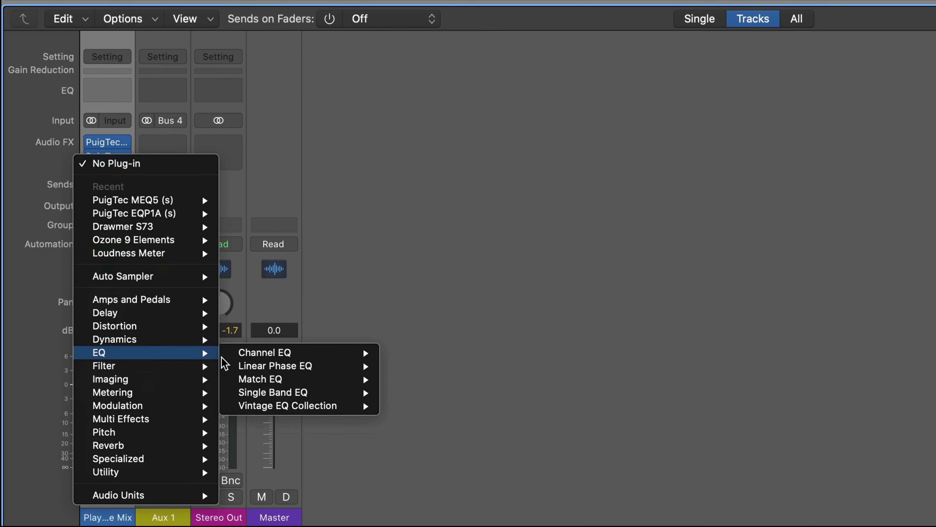
mouse_move(295, 406)
mouse_move(411, 420)
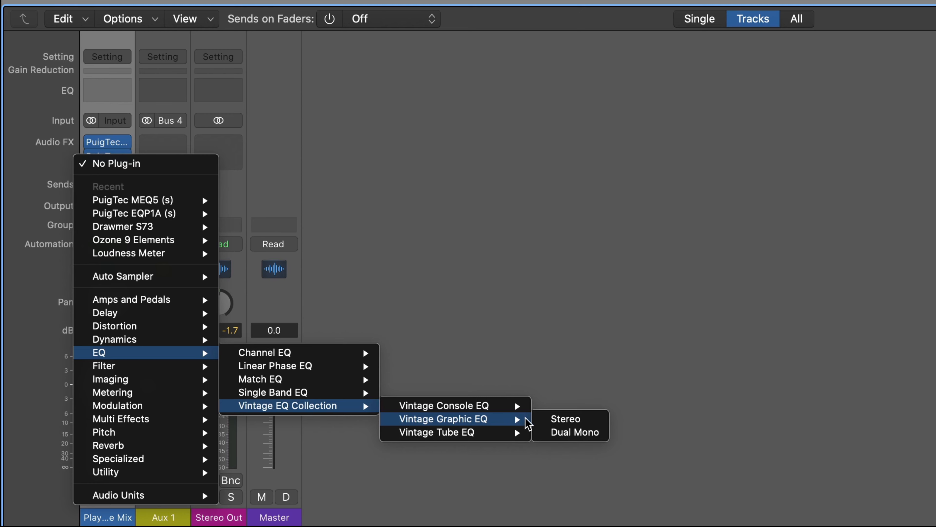
click(550, 419)
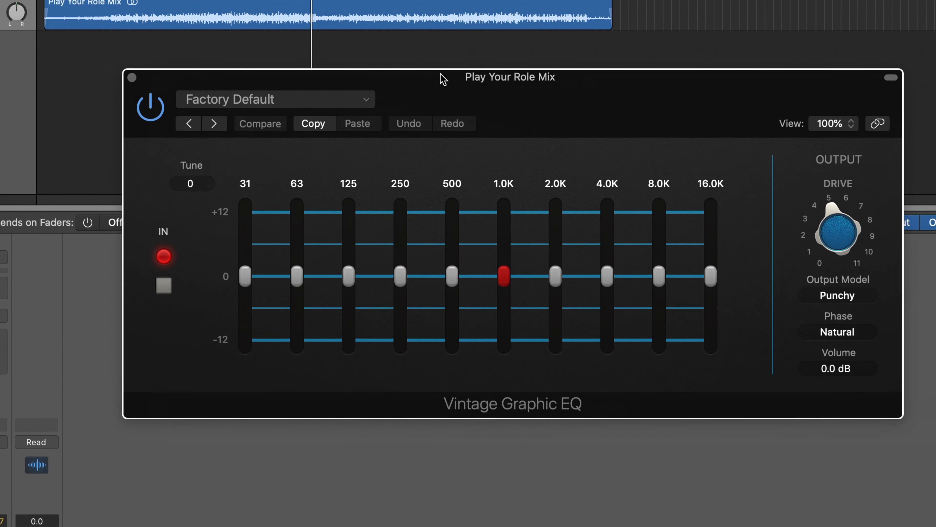
Set the Vintage Graphic EQ's Tune value to +12 to shift its frequency bands upward.
drag(443, 79, 423, 74)
click(189, 179)
click(188, 180)
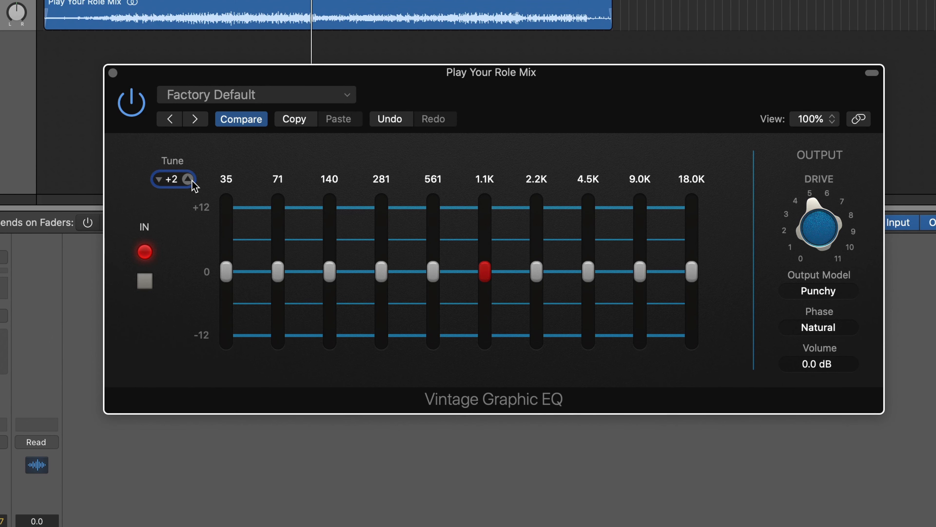
click(189, 180)
click(188, 180)
click(188, 179)
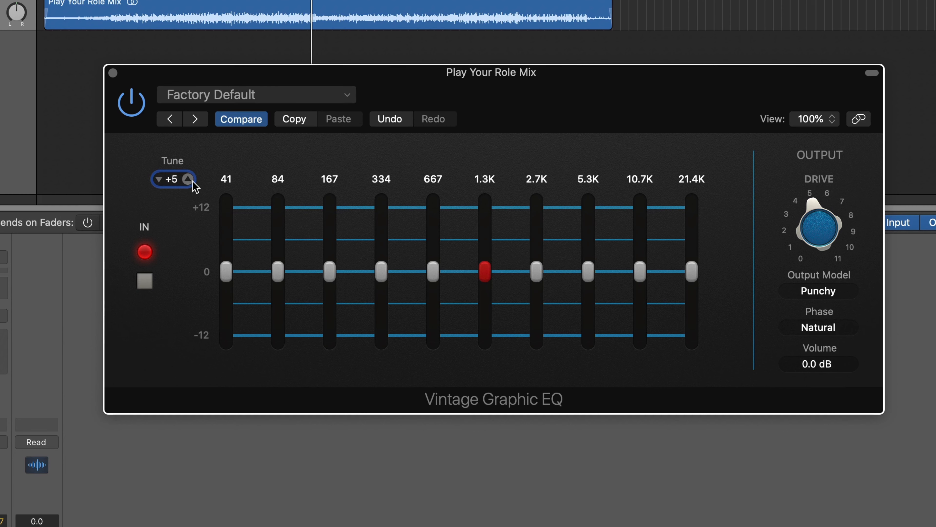
click(188, 179)
click(188, 179)
click(188, 179)
click(188, 180)
click(188, 180)
click(188, 179)
click(188, 179)
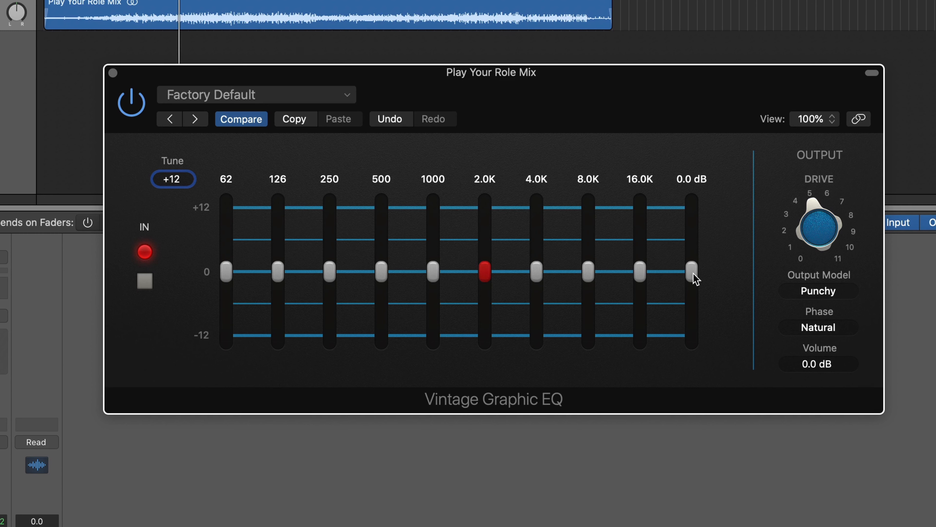
Boost the 32.0K band to 2.0 dB, raise 16.0K and 2.0K slightly, and lower 62 and 250 a little, comparing with bypass.
drag(695, 278, 696, 250)
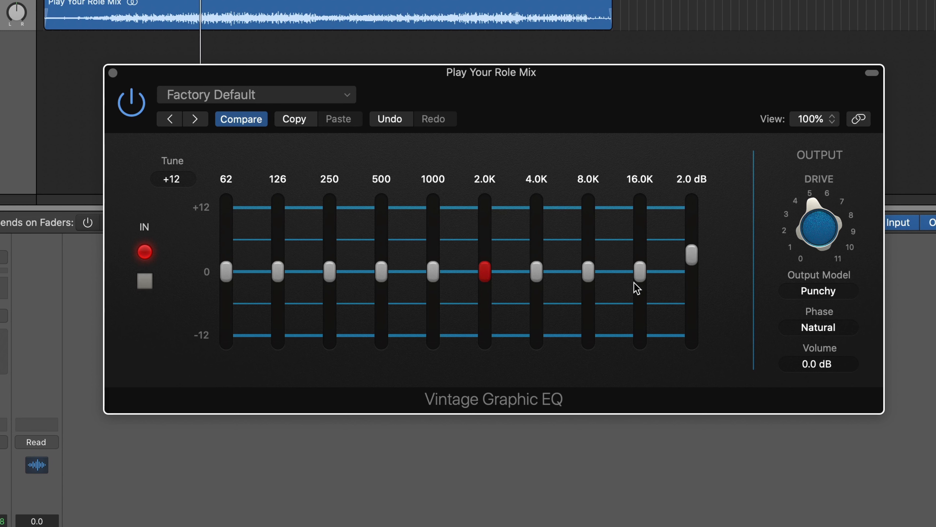
mouse_move(635, 275)
mouse_down()
mouse_move(636, 254)
mouse_move(630, 273)
mouse_up()
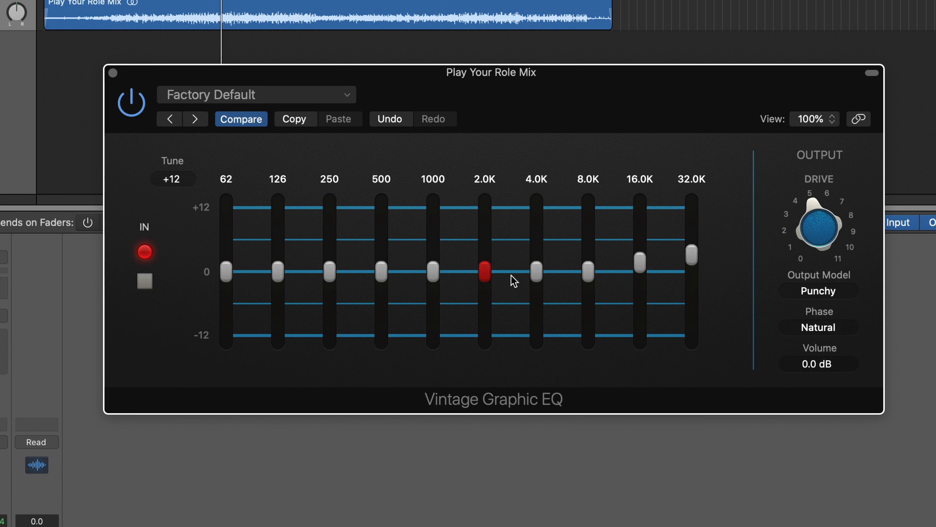
drag(486, 282, 488, 254)
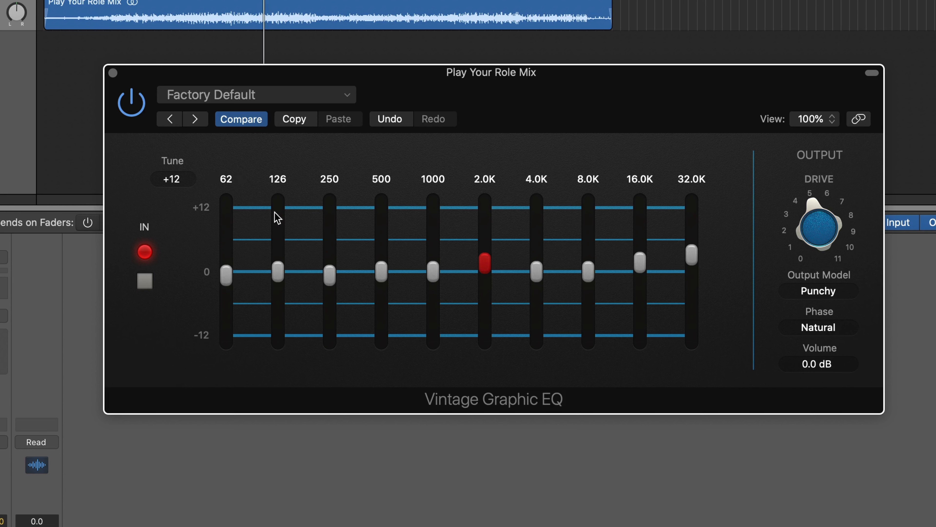
click(120, 112)
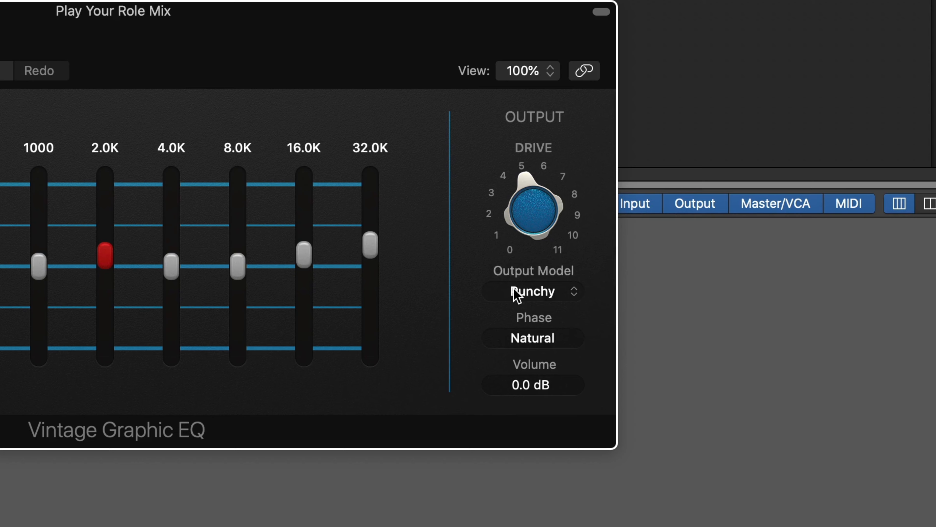
Review the Vintage Graphic EQ's output model options, keep Punchy, and close the plug-in window.
click(818, 291)
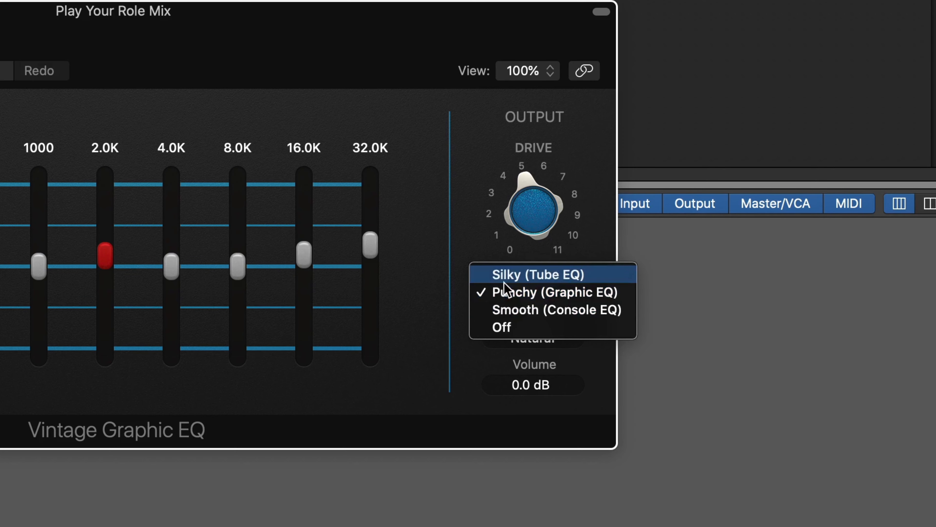
click(436, 179)
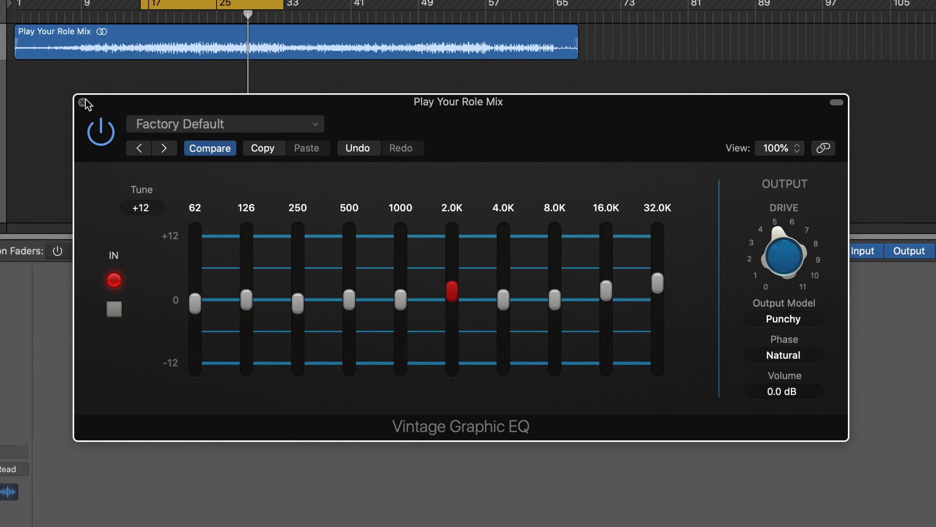
click(83, 102)
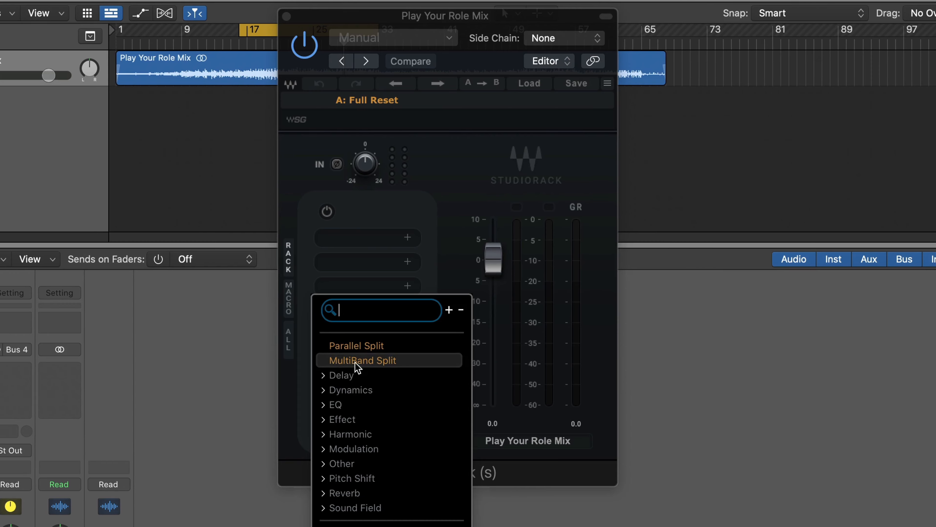
Add a MultiBand Split to the StudioRack and insert a CLA-3A compressor on band 1.
click(355, 361)
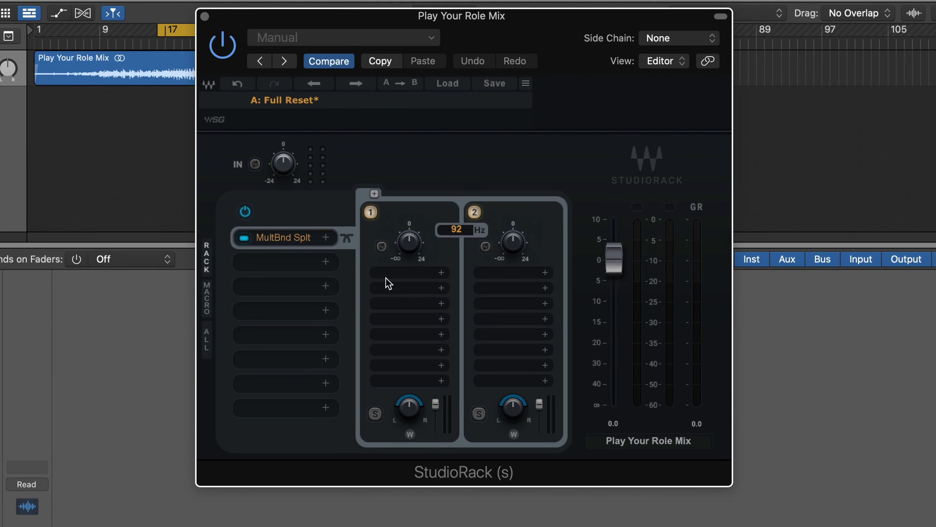
click(395, 277)
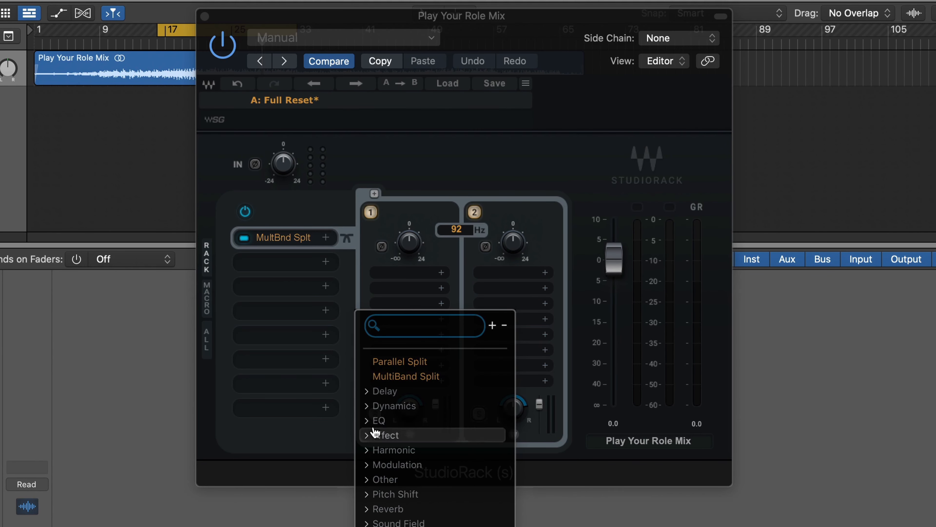
click(368, 419)
click(369, 409)
scroll(435, 442, down, 10)
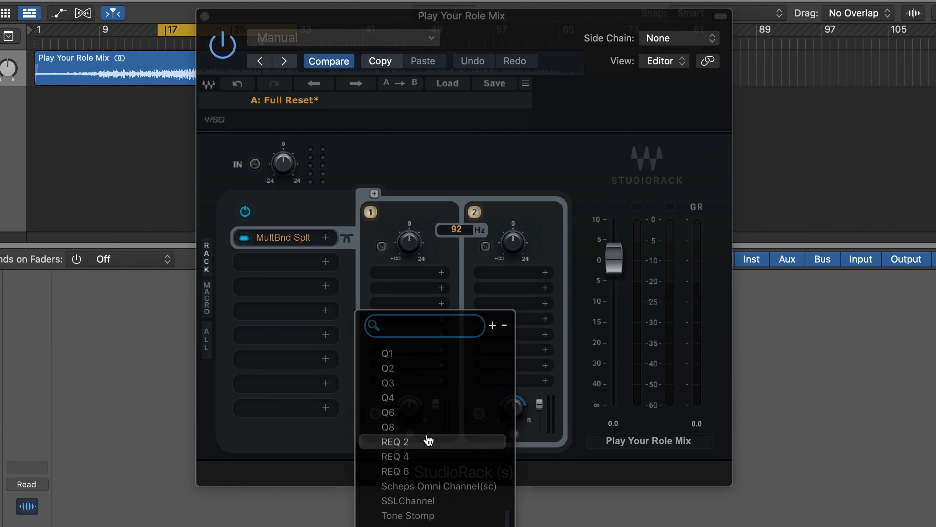
scroll(435, 431, up, 5)
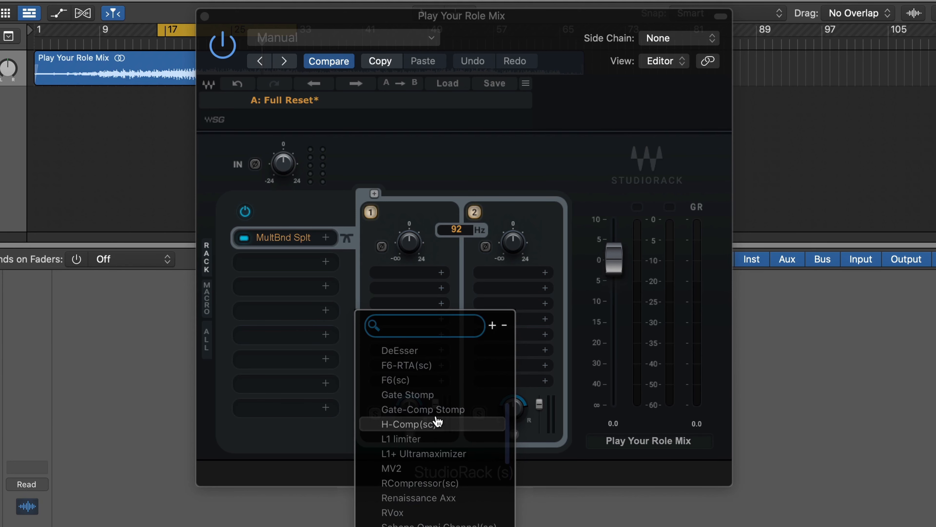
click(433, 426)
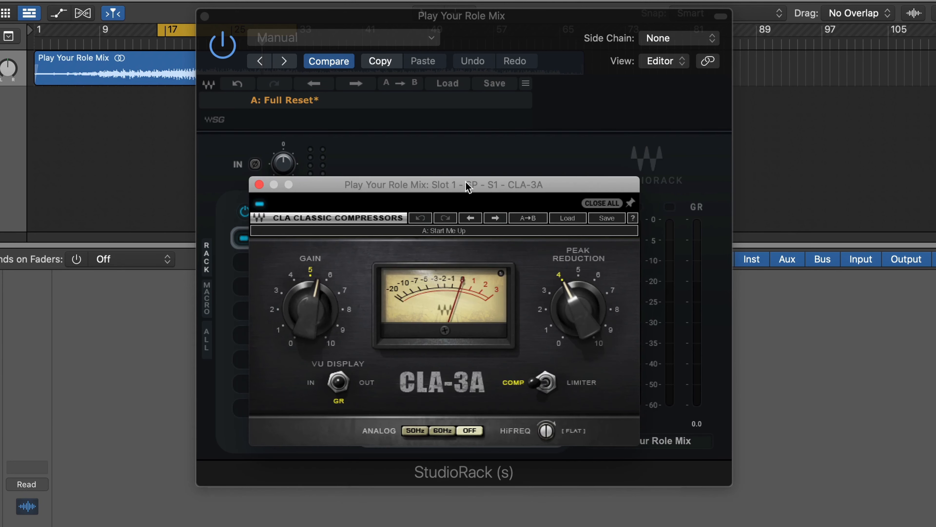
drag(470, 186, 246, 129)
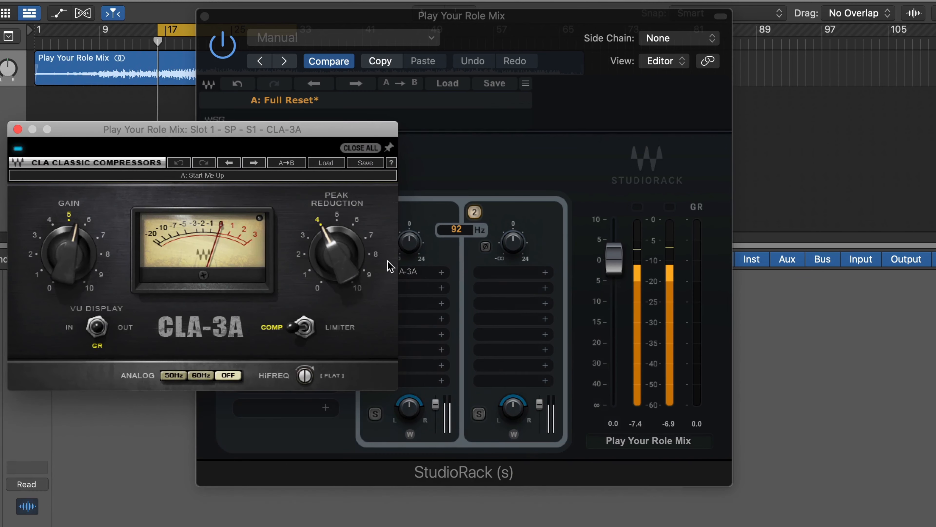
Solo band 1 and set the crossover between the two bands to 553 Hz.
click(374, 413)
drag(474, 233, 474, 215)
drag(457, 245, 457, 241)
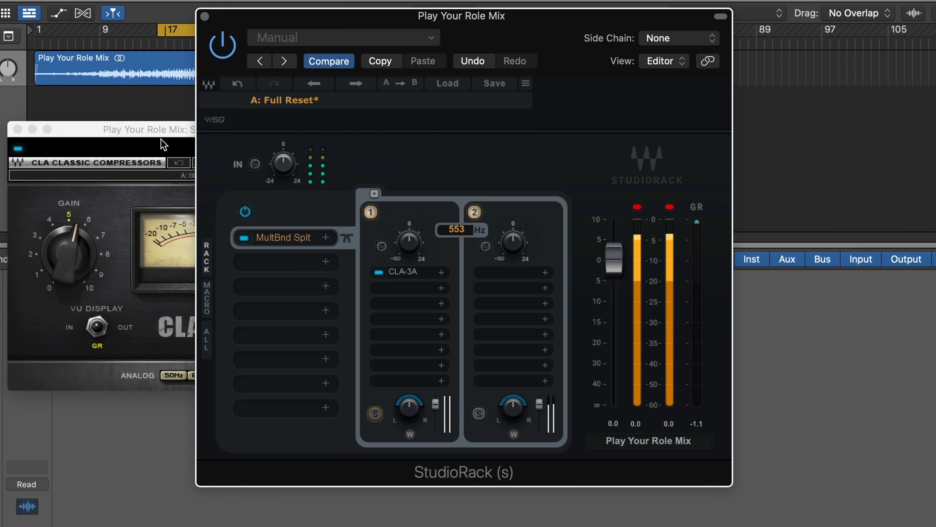
Load the Full Reset preset on the CLA-3A and switch it to Limiter mode.
click(161, 129)
click(326, 163)
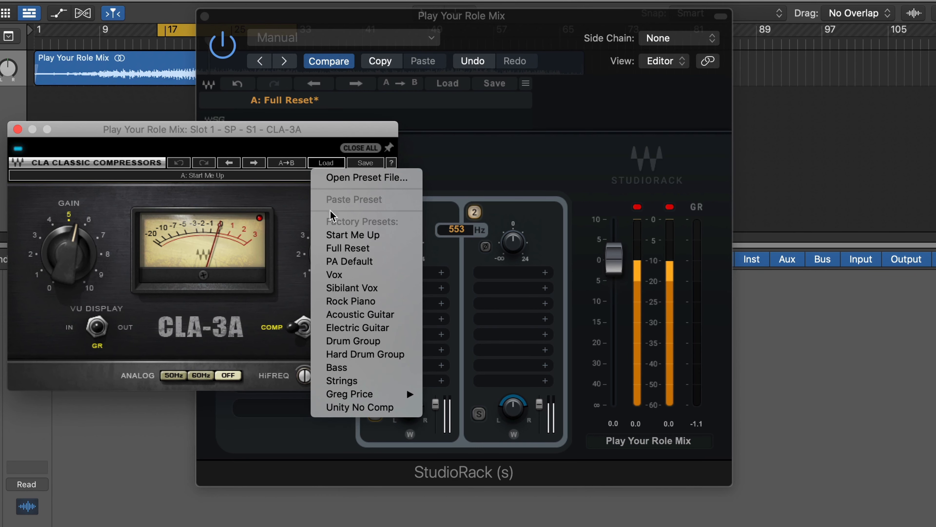
click(347, 248)
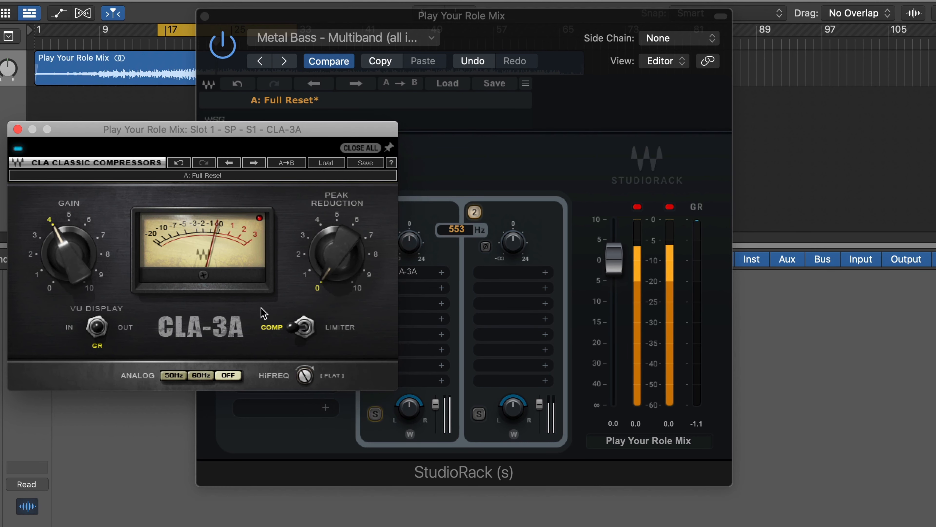
click(303, 326)
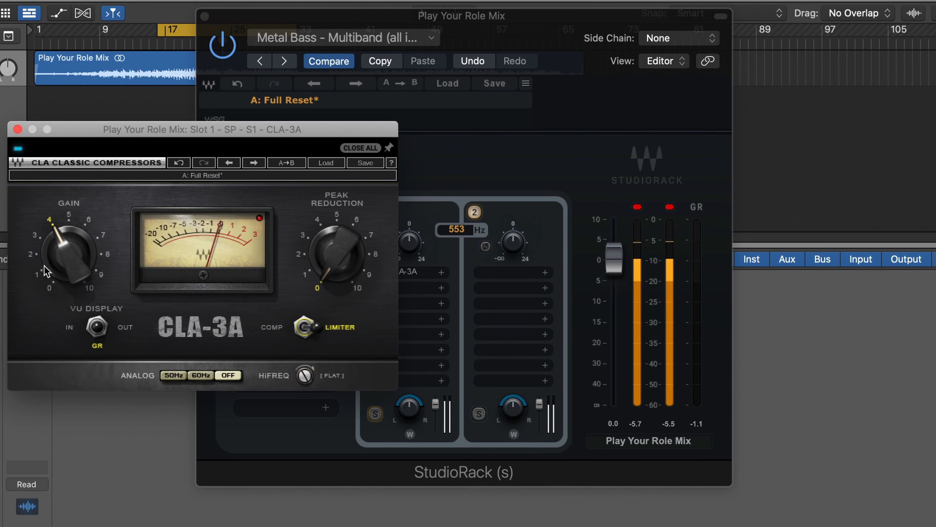
Raise the CLA-3A's peak reduction to about 3.8 and fine-tune its gain near 4 while listening to the low band.
drag(53, 260, 56, 284)
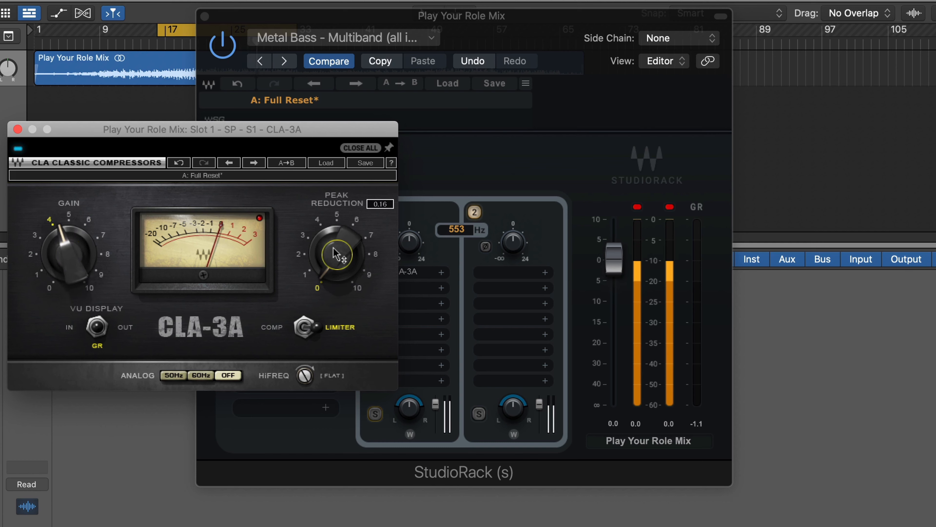
mouse_move(339, 259)
mouse_down()
mouse_move(339, 246)
mouse_move(337, 256)
mouse_up()
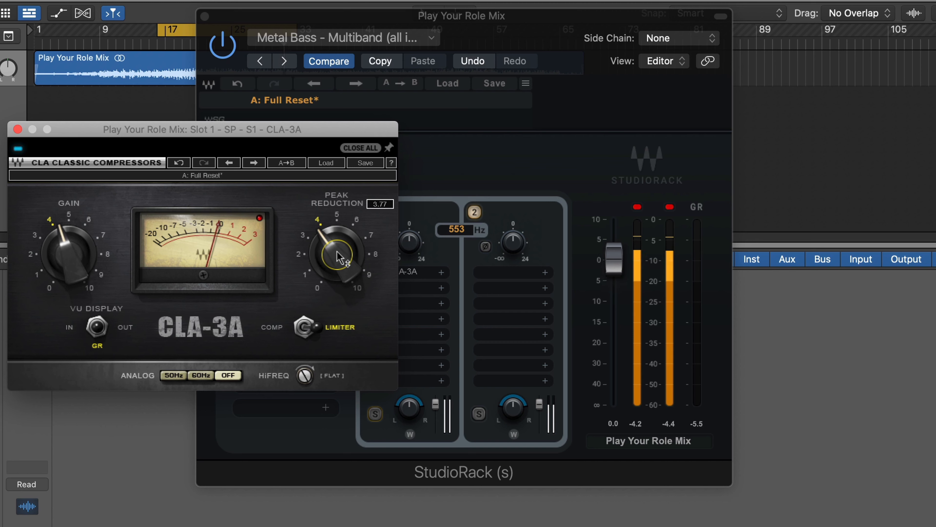
drag(337, 251, 336, 257)
key(space)
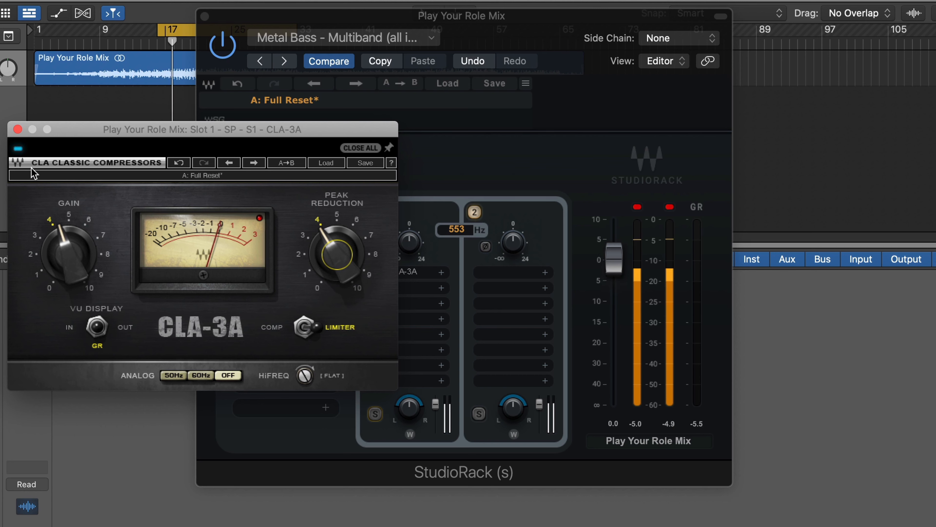
Insert a CLA-2A compressor on band 2 and load its Full Reset preset.
click(524, 287)
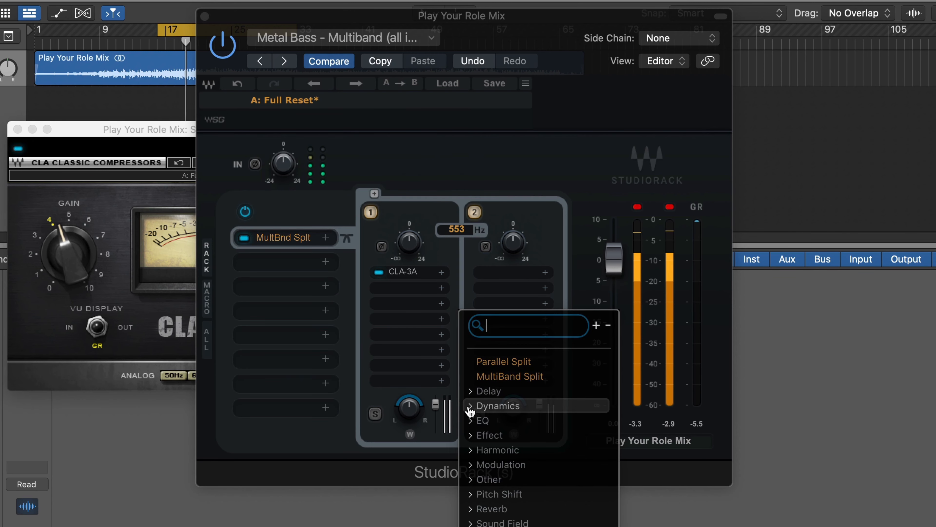
click(496, 405)
scroll(538, 462, down, 5)
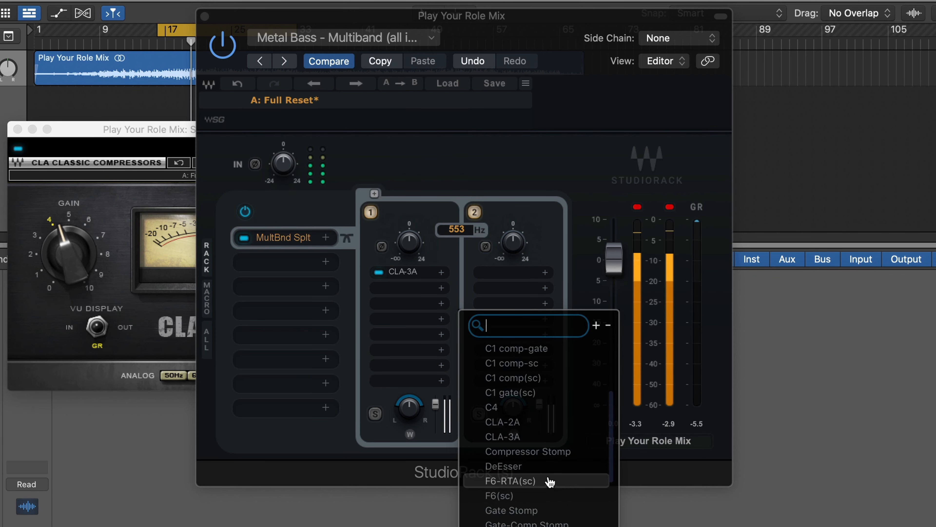
click(538, 423)
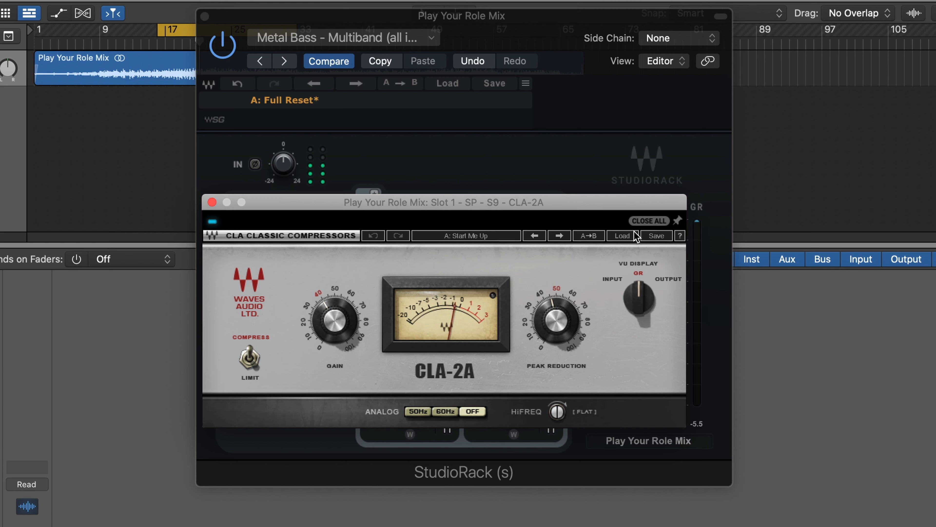
click(623, 235)
click(623, 235)
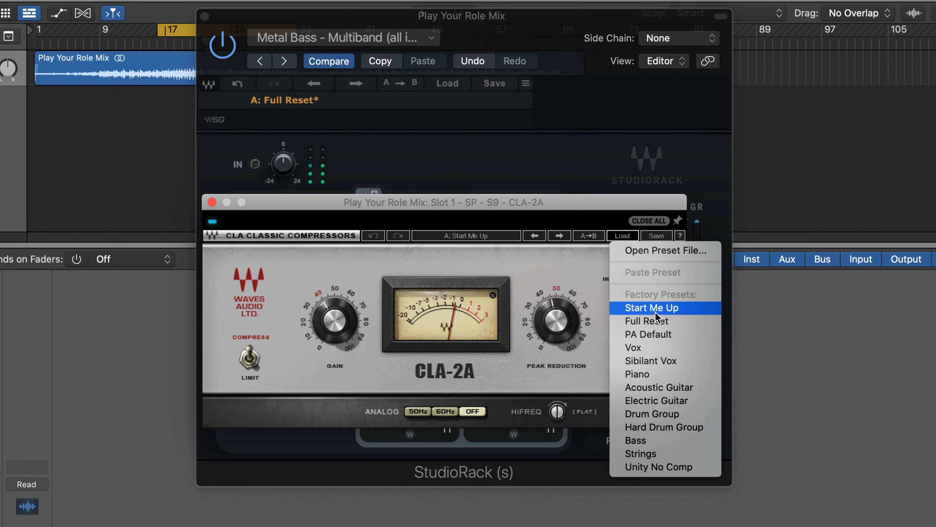
click(658, 323)
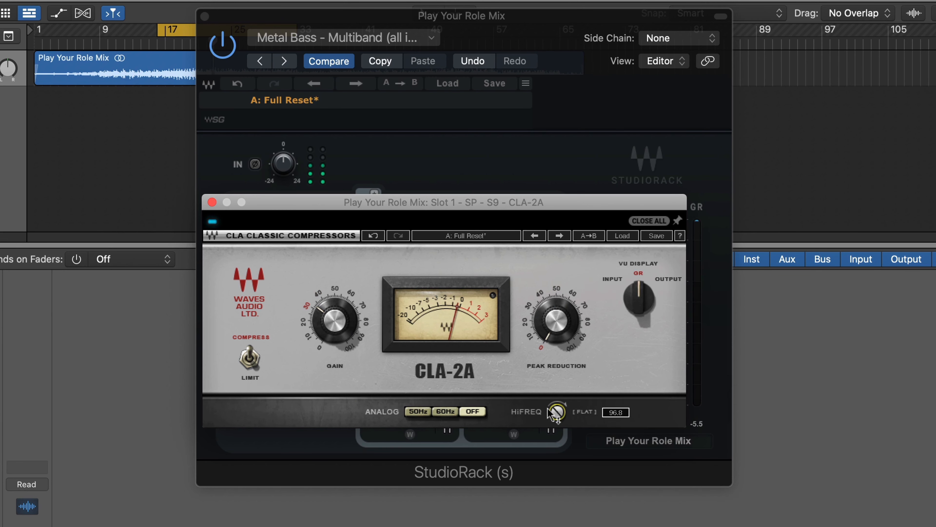
Adjust the CLA-2A's HiFreq, switch it to Limit, and set the peak reduction to about 44.
drag(551, 413, 556, 411)
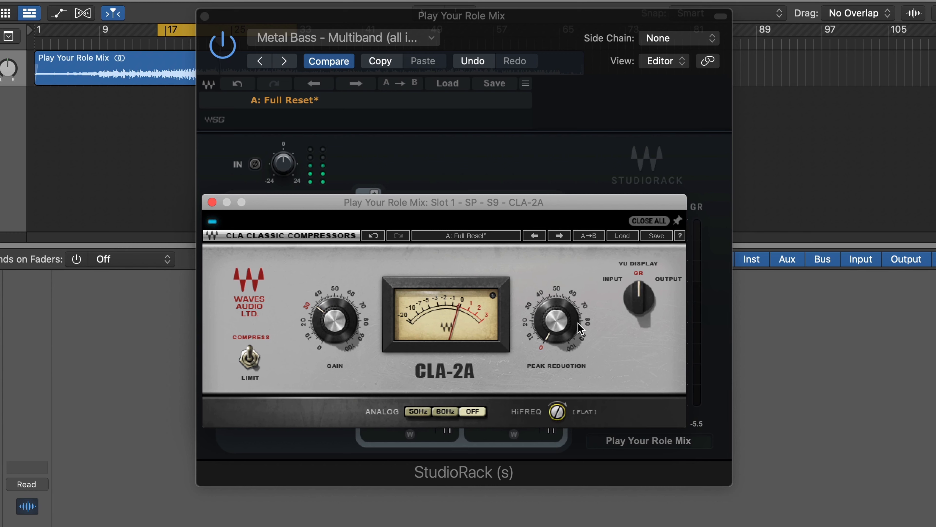
drag(578, 323, 568, 341)
click(247, 359)
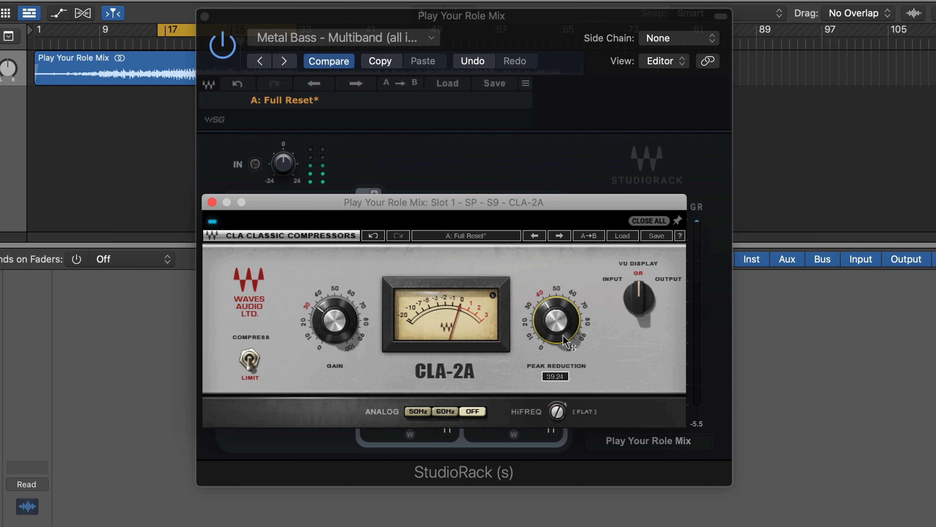
mouse_move(562, 331)
mouse_down()
mouse_move(554, 325)
mouse_move(569, 327)
mouse_up()
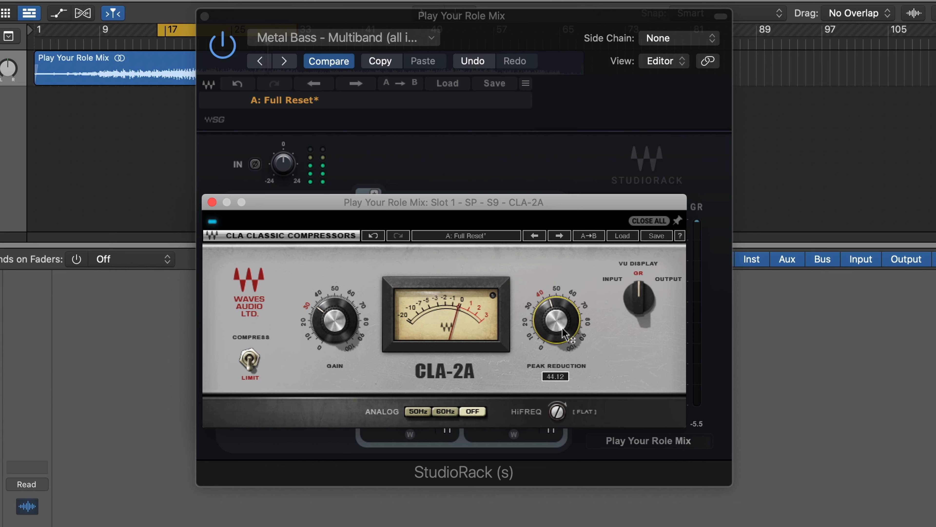
drag(563, 332, 563, 332)
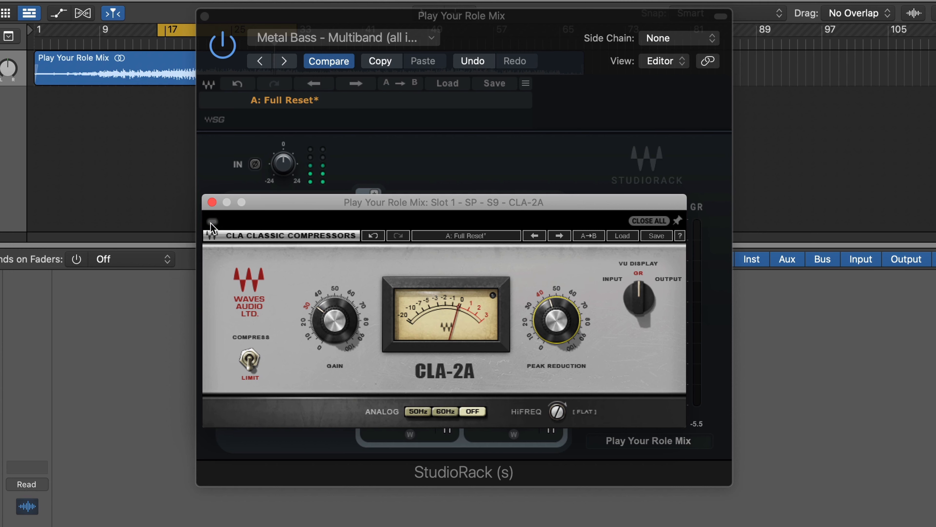
click(212, 202)
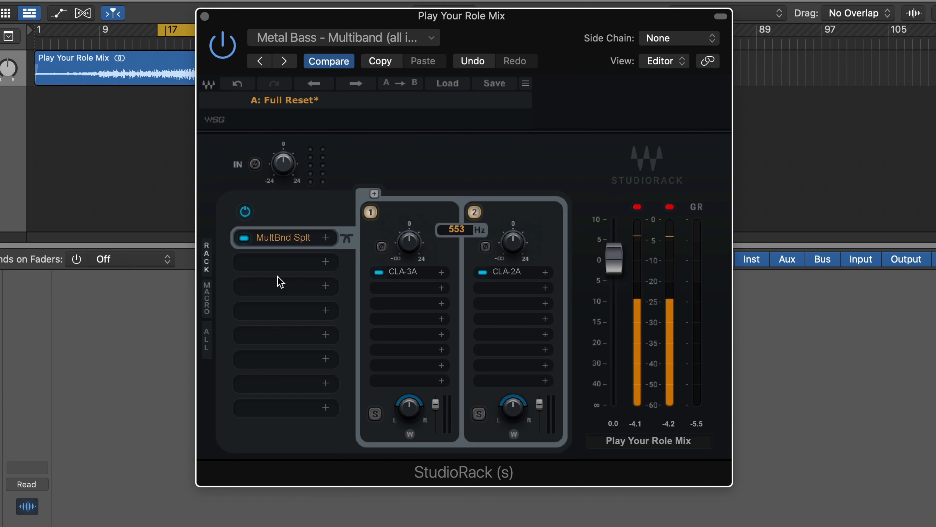
Insert the Scheps Omni Channel(sc) in the StudioRack's second slot after the MultiBand Split.
click(290, 264)
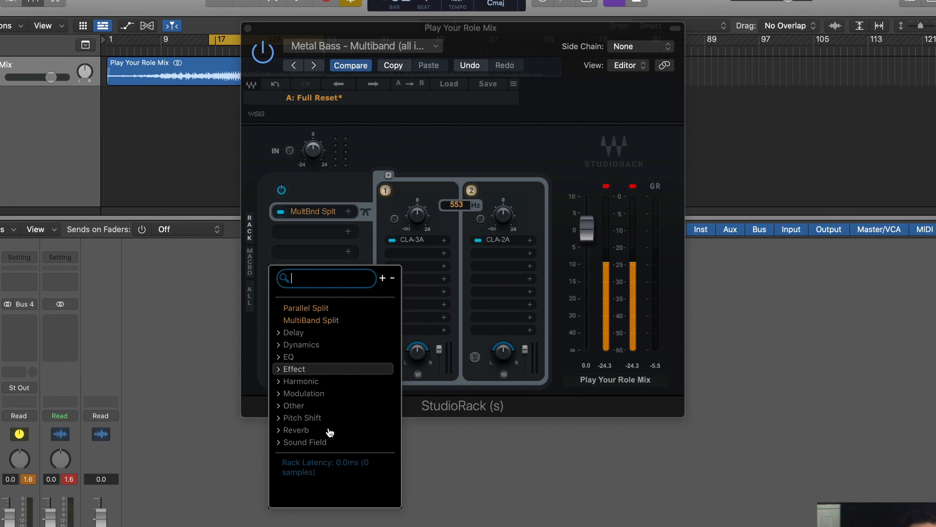
text(sc)
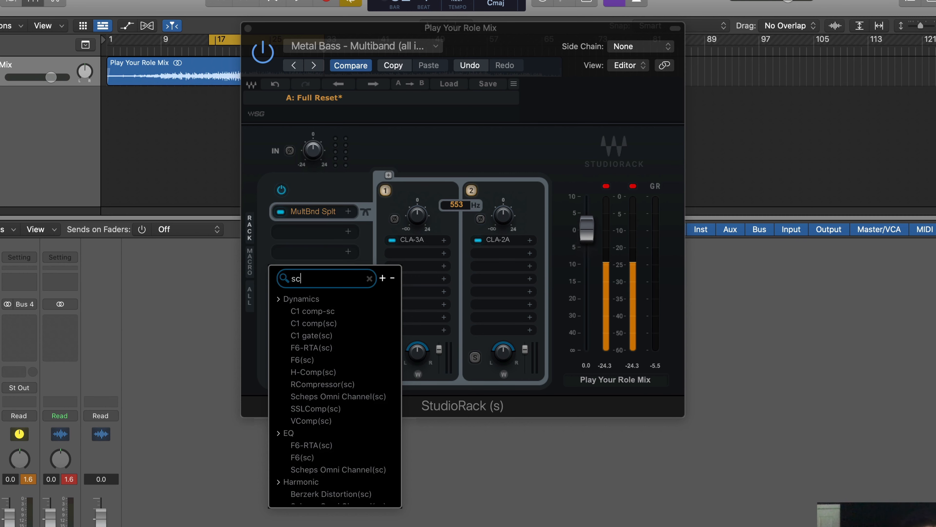
click(324, 396)
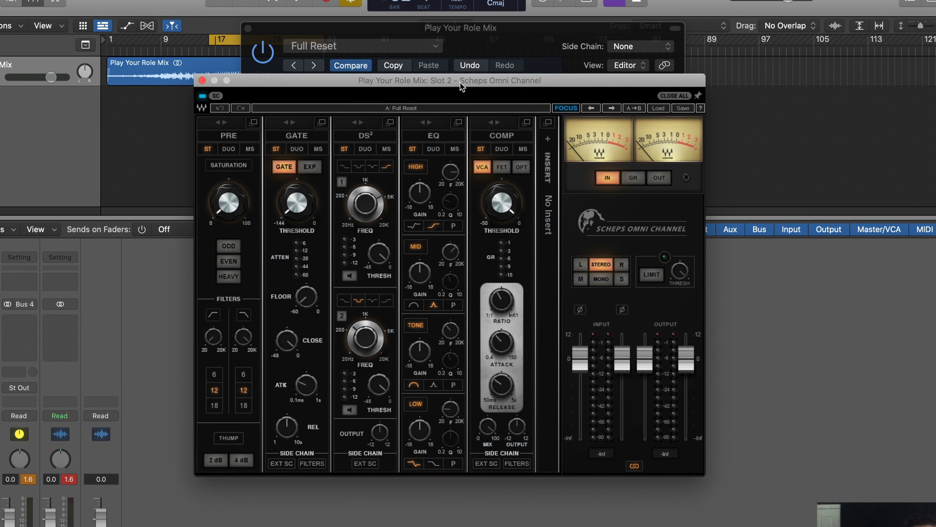
Set the Omni Channel's saturation to Even and its amount to about 14 while listening to playback.
click(227, 262)
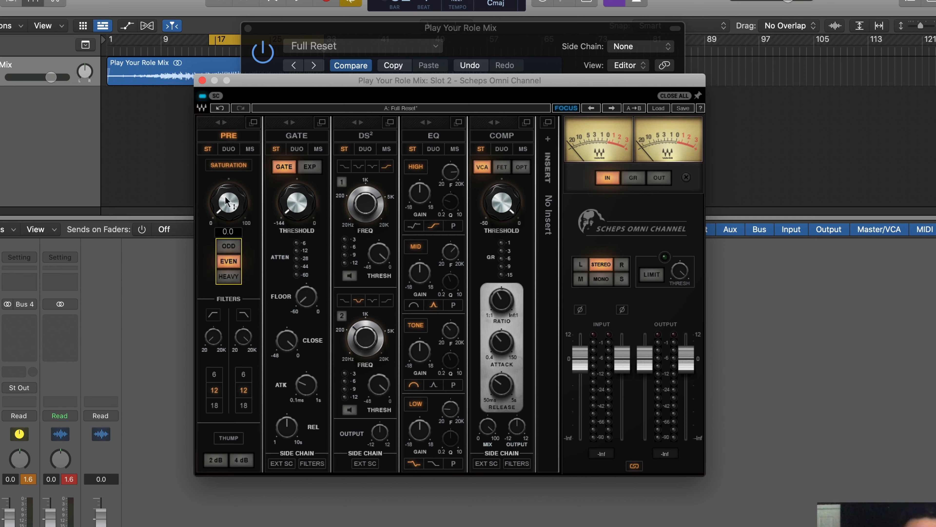
scroll(229, 203, up, 10)
key(space)
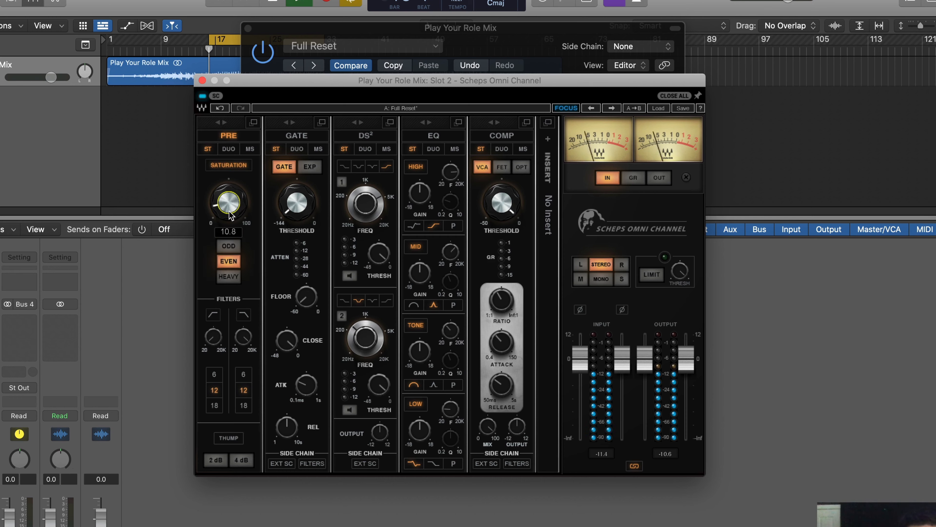
click(243, 35)
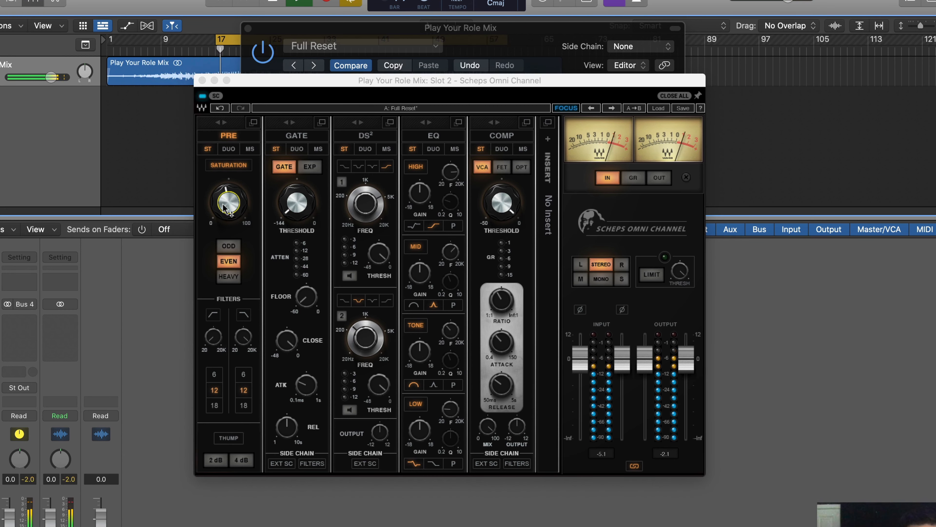
scroll(224, 208, down, 5)
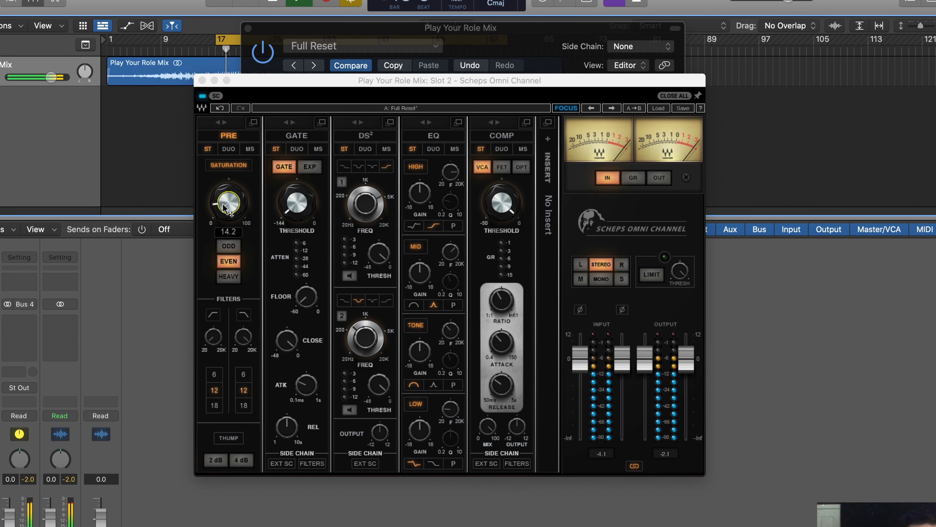
Enable the Omni Channel's high-pass filter with the 2 dB Thump, and toggle the Thump to compare.
click(216, 460)
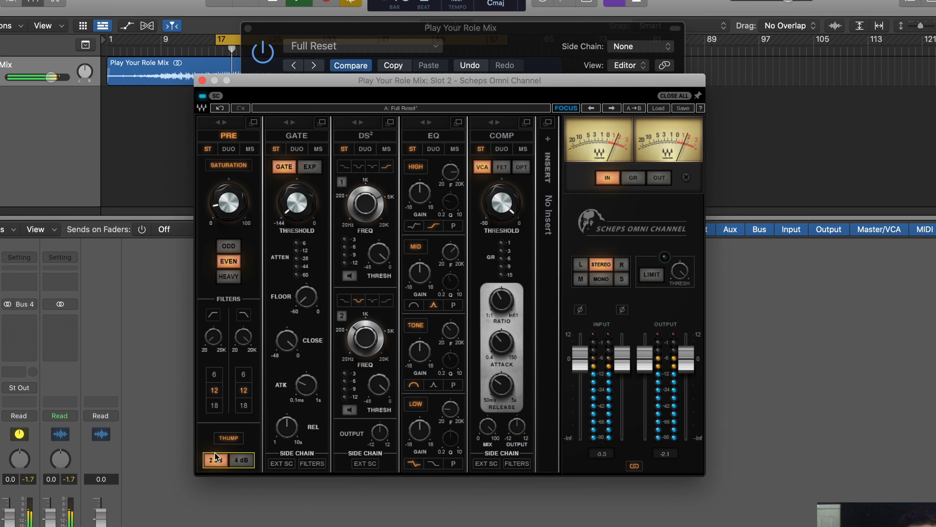
scroll(207, 341, up, 2)
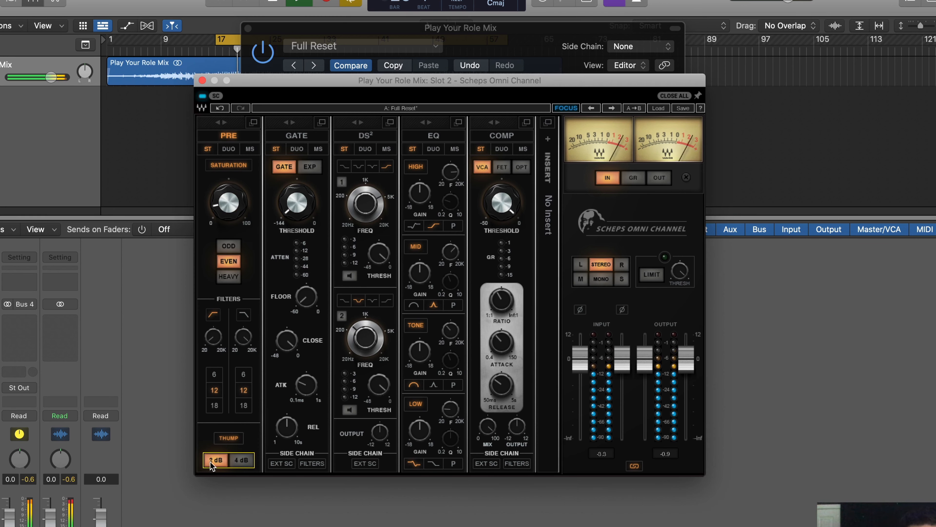
key(space)
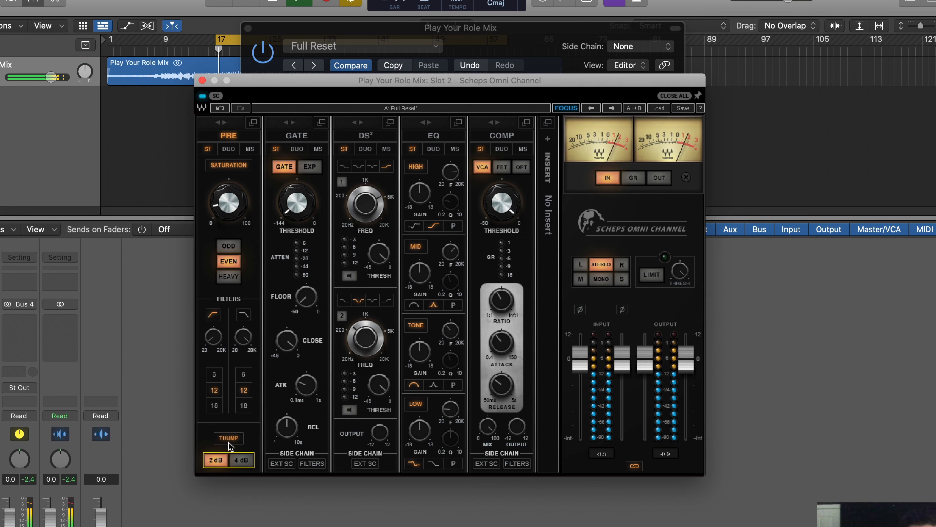
click(229, 442)
Expand the Omni Channel's compressor and set it to FET with a ratio of about 1.6:1, attack 150 and the fastest release.
drag(433, 136, 320, 134)
drag(504, 134, 365, 144)
click(386, 124)
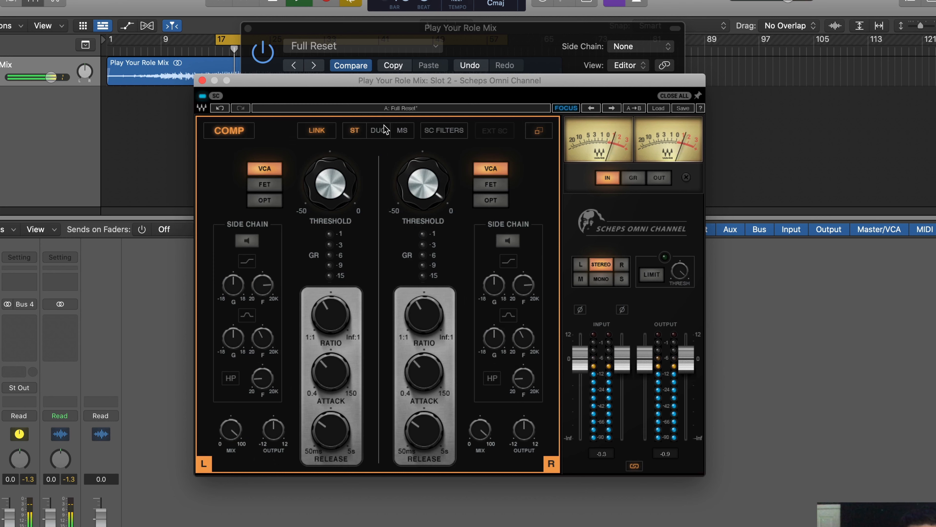
click(265, 184)
scroll(331, 313, down, 5)
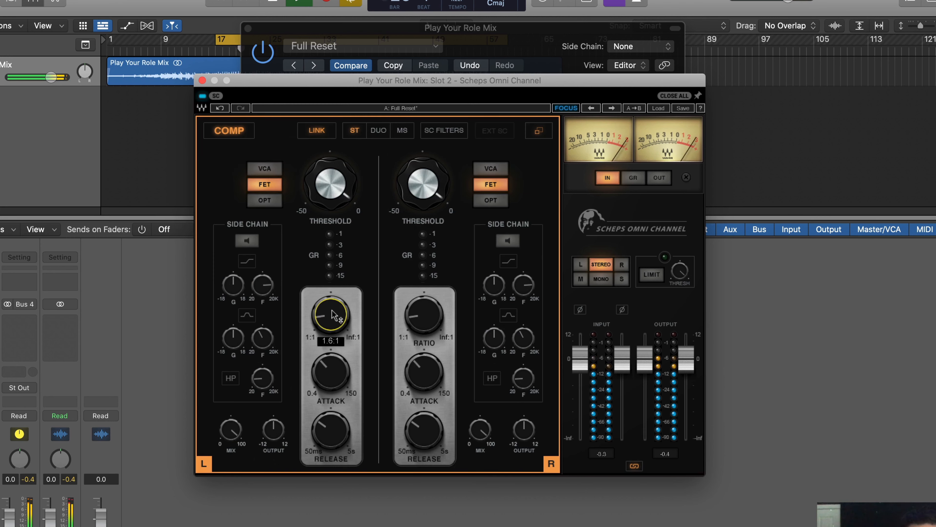
scroll(345, 385, up, 5)
scroll(344, 385, up, 3)
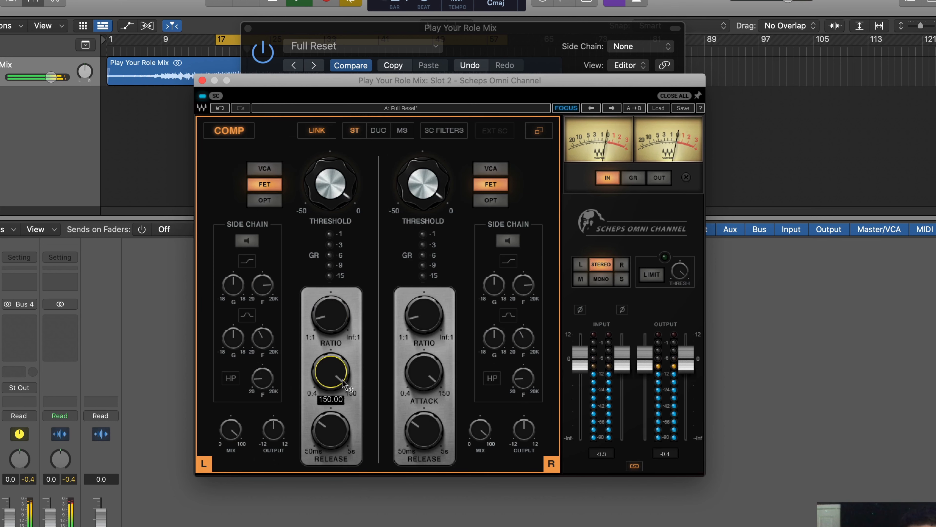
scroll(333, 428, down, 4)
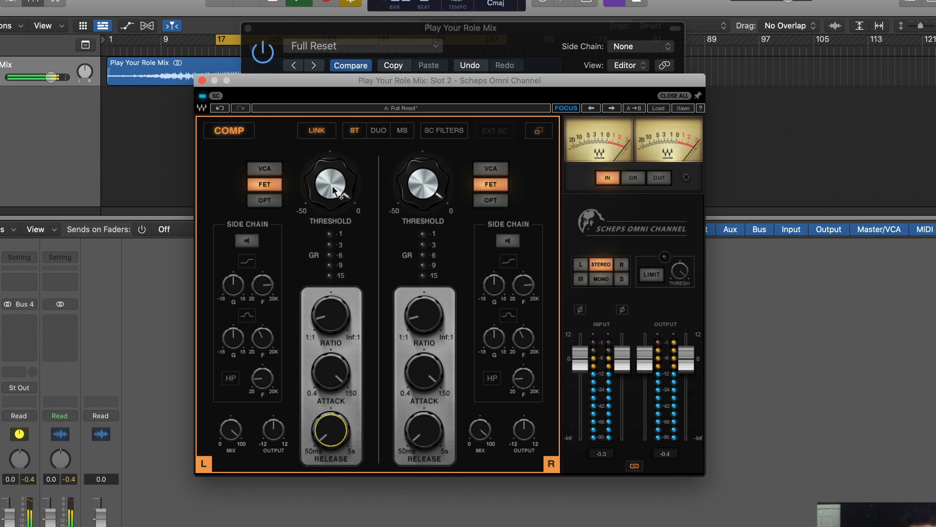
Set the compressor's threshold to about -13.5 and compare the sound with the compressor bypassed and active.
scroll(333, 189, down, 6)
scroll(333, 188, down, 2)
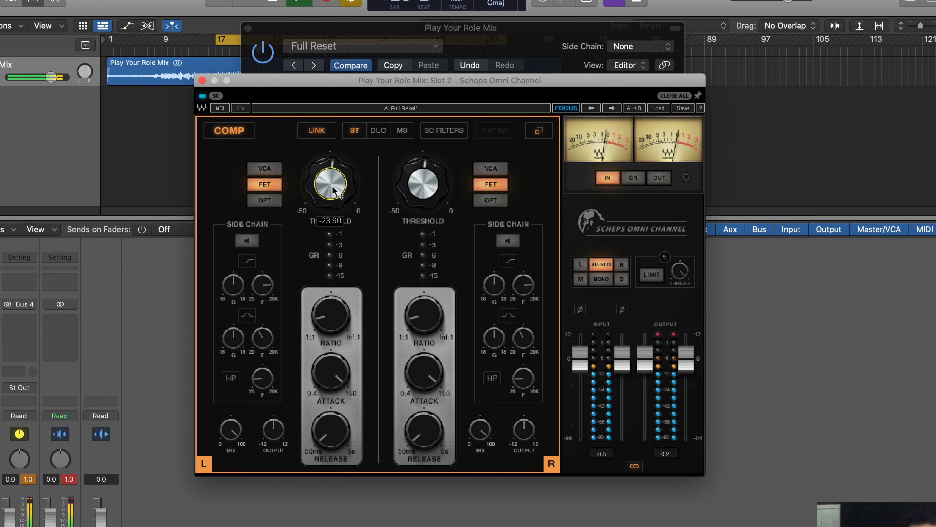
scroll(332, 189, up, 6)
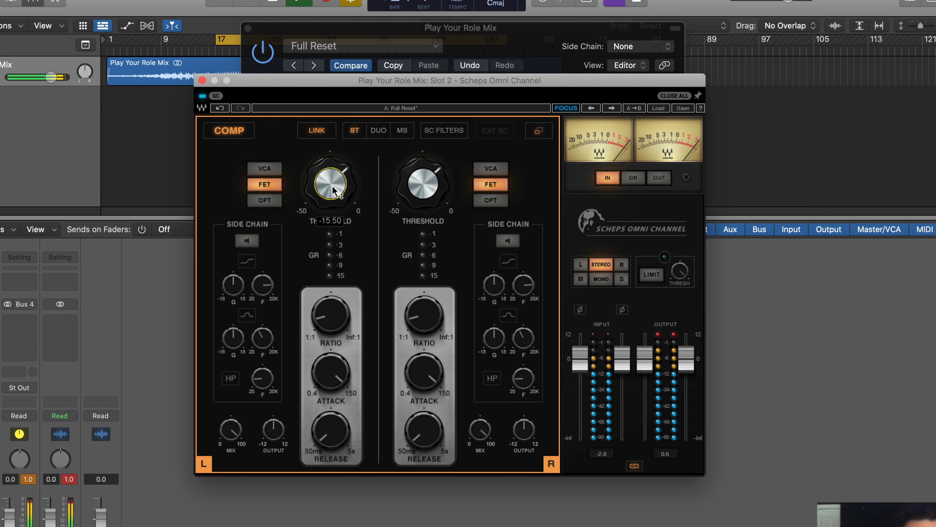
scroll(332, 189, up, 2)
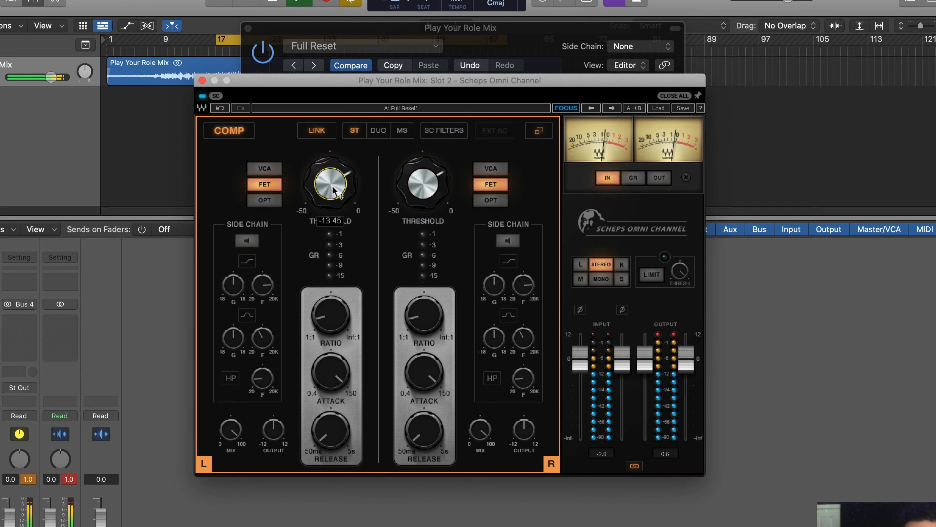
click(232, 130)
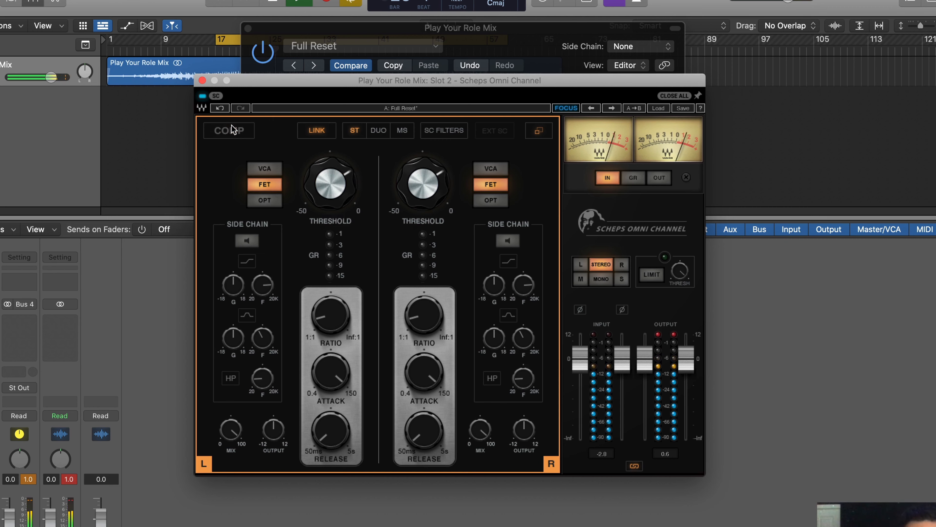
click(232, 130)
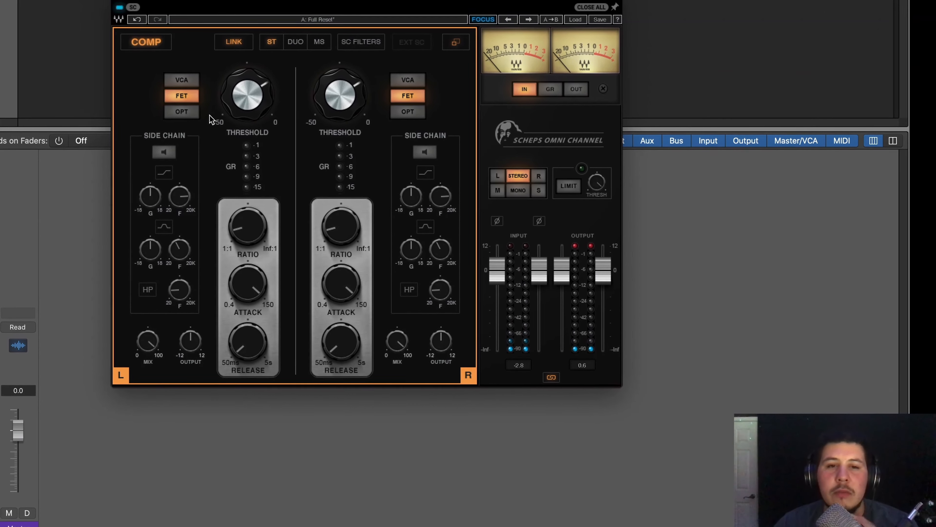
Close the Omni Channel and StudioRack windows and insert a stereo CELESTIALMBZL x64 below StudioRack on the mix channel.
mouse_move(247, 243)
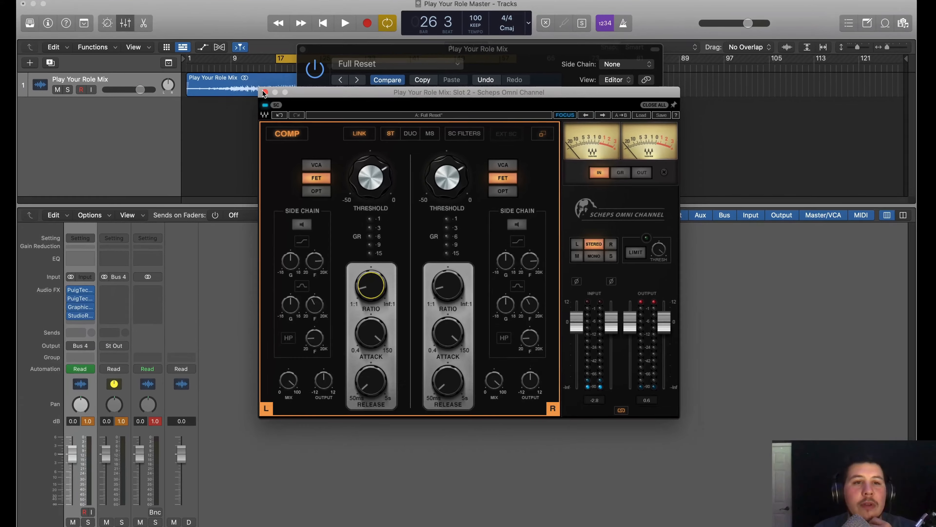
click(195, 75)
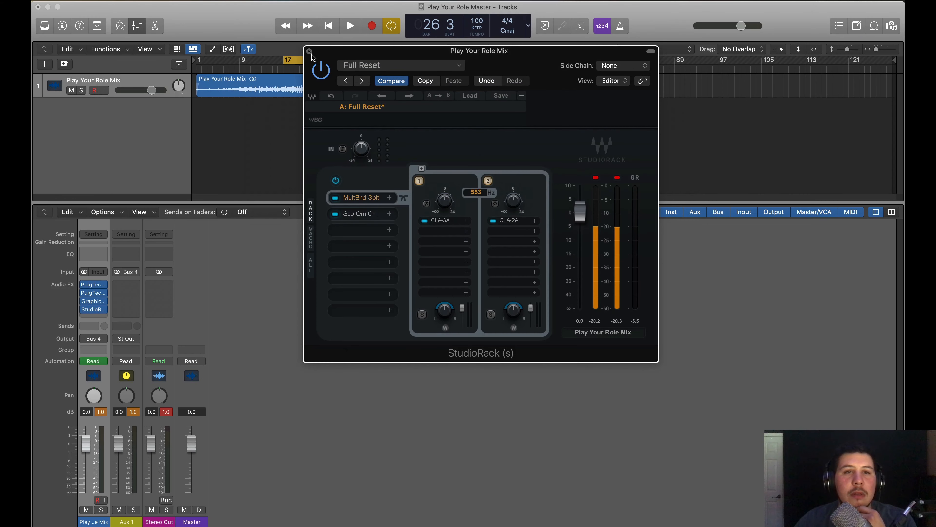
click(309, 51)
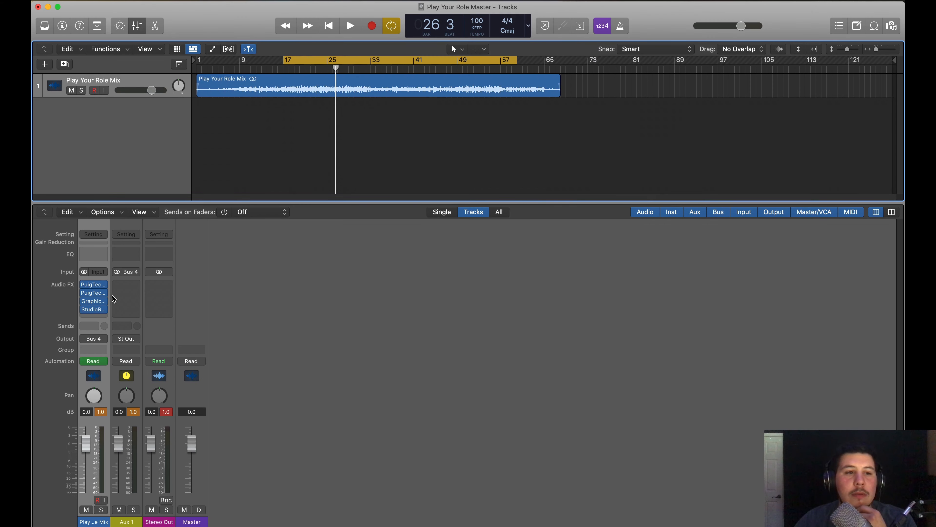
click(94, 317)
mouse_move(110, 509)
mouse_move(223, 373)
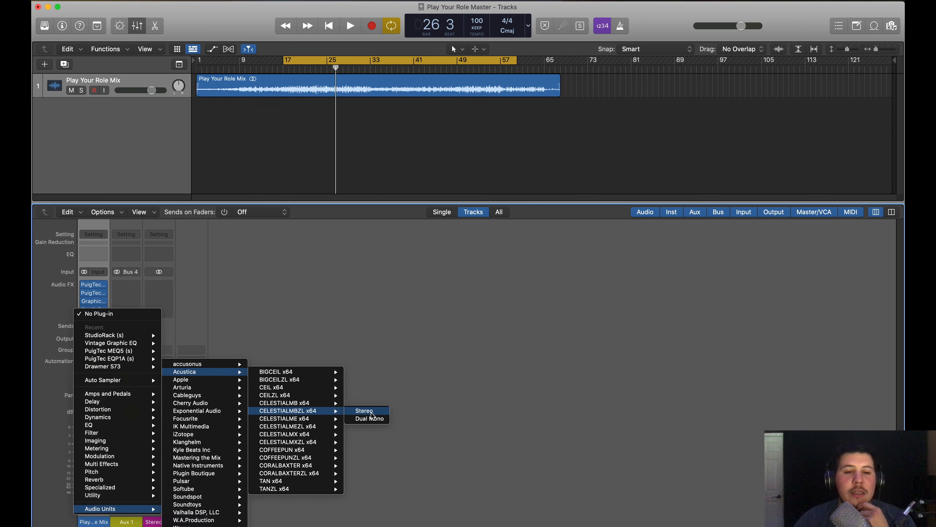
click(368, 413)
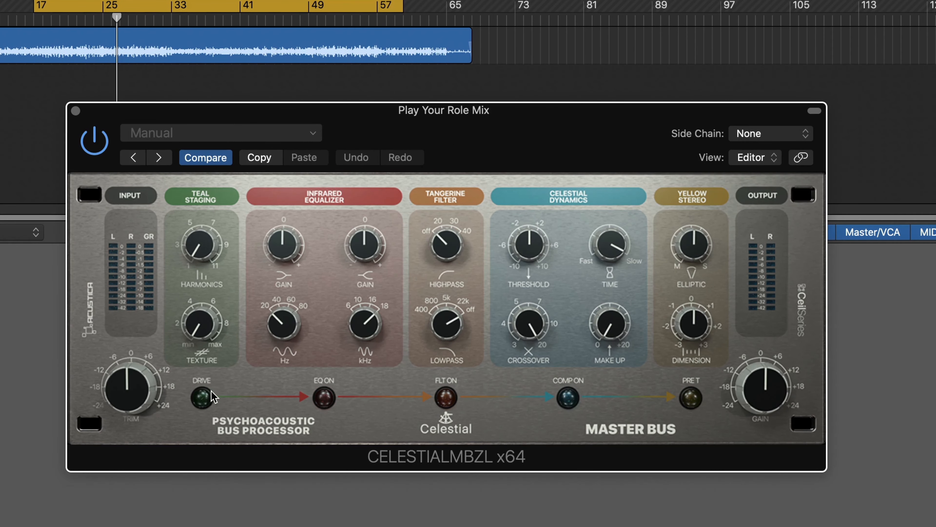
Turn on Celestial's Drive during playback, setting Texture to about 2 and Harmonics to about 3.
click(331, 335)
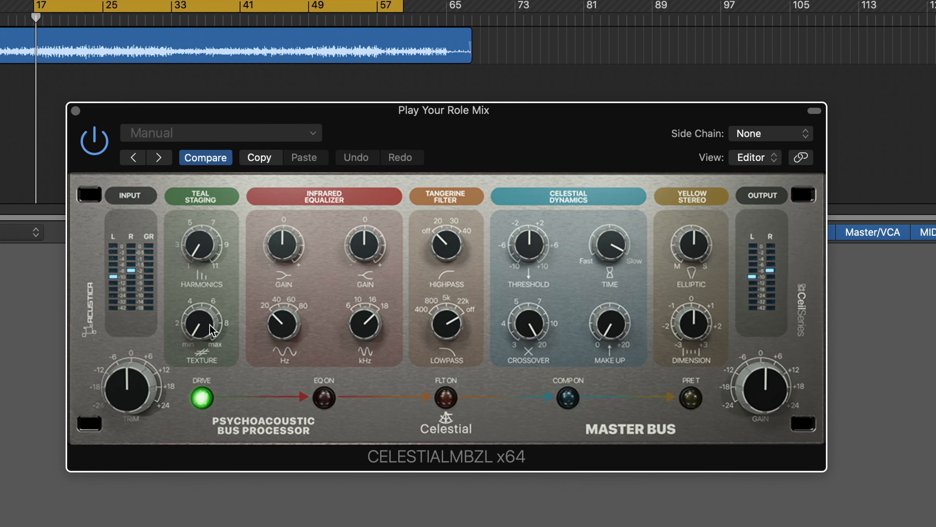
drag(212, 330, 217, 303)
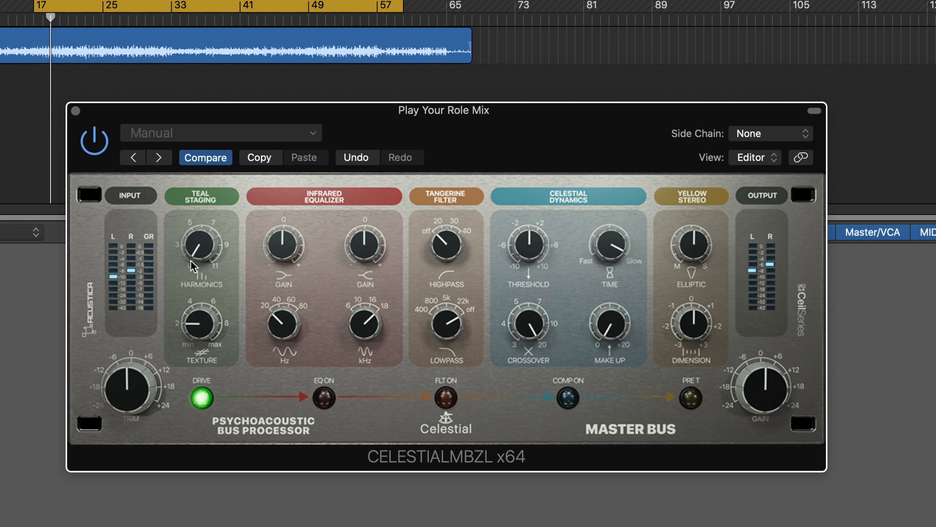
drag(196, 251, 199, 225)
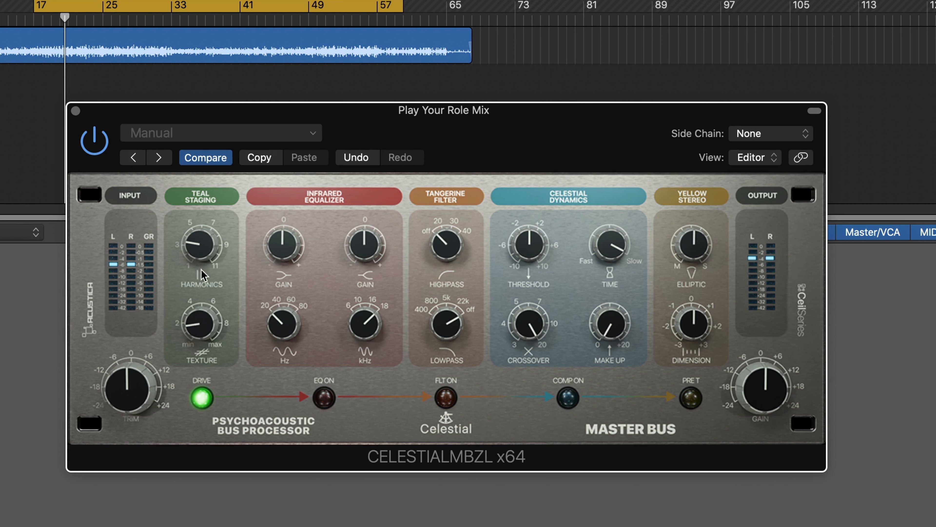
Turn on Celestial's EQ with a slight high-band gain boost, and enable its filter with the highpass at about 20.
click(324, 397)
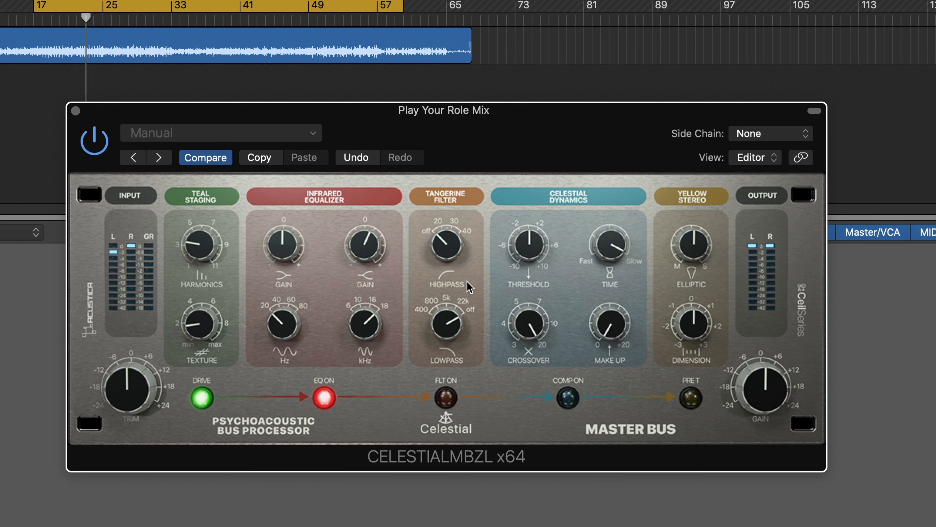
click(446, 398)
drag(456, 249, 459, 223)
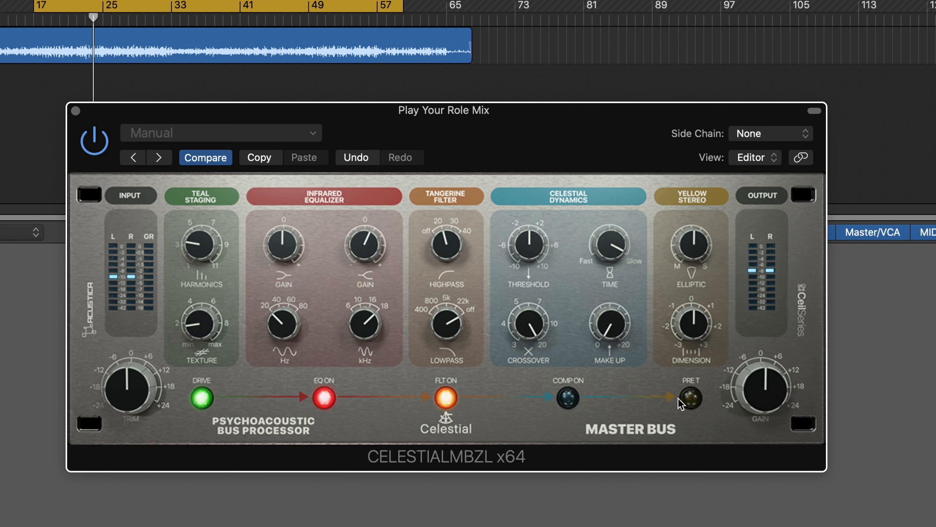
Enable Celestial's stereo section, raise Dimension and Elliptic slightly, and compare the plug-in bypassed and active.
click(689, 398)
mouse_move(692, 324)
mouse_down()
mouse_move(713, 292)
mouse_move(701, 330)
mouse_up()
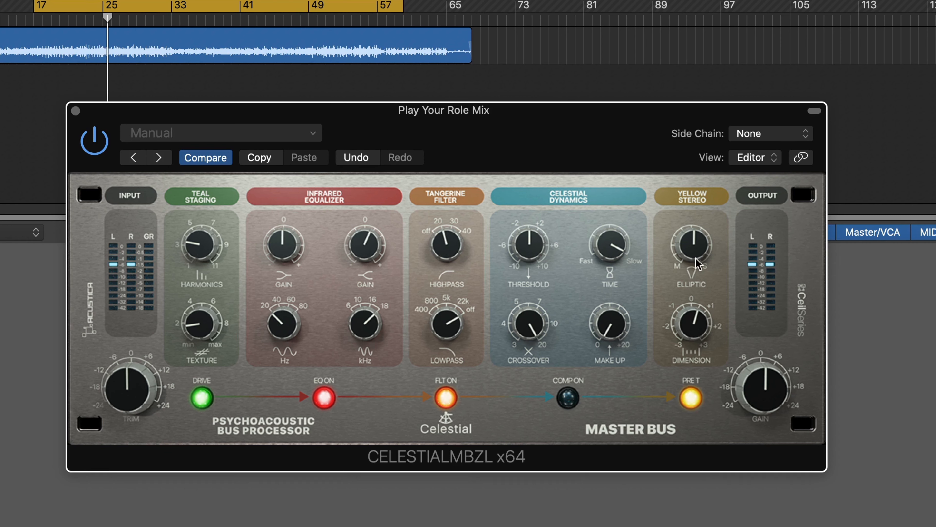
mouse_move(697, 263)
mouse_down()
mouse_move(708, 213)
mouse_move(700, 254)
mouse_up()
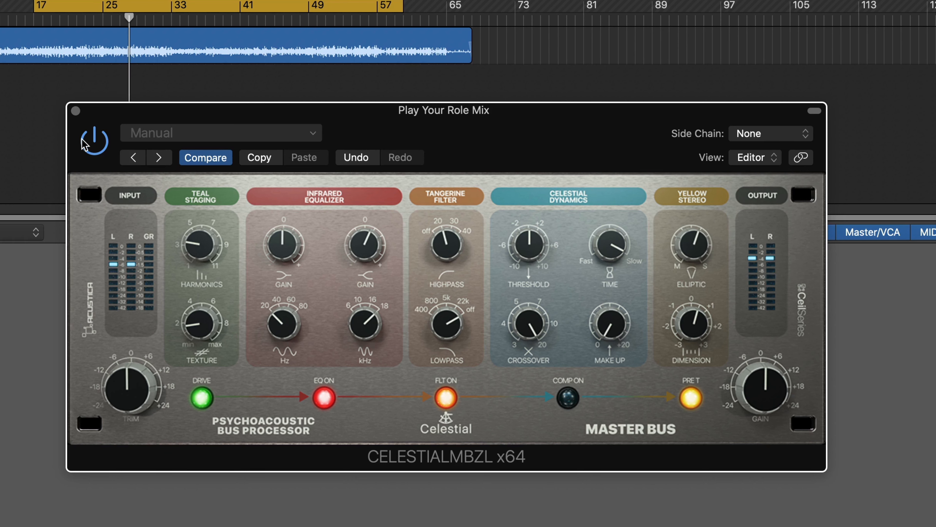
click(104, 148)
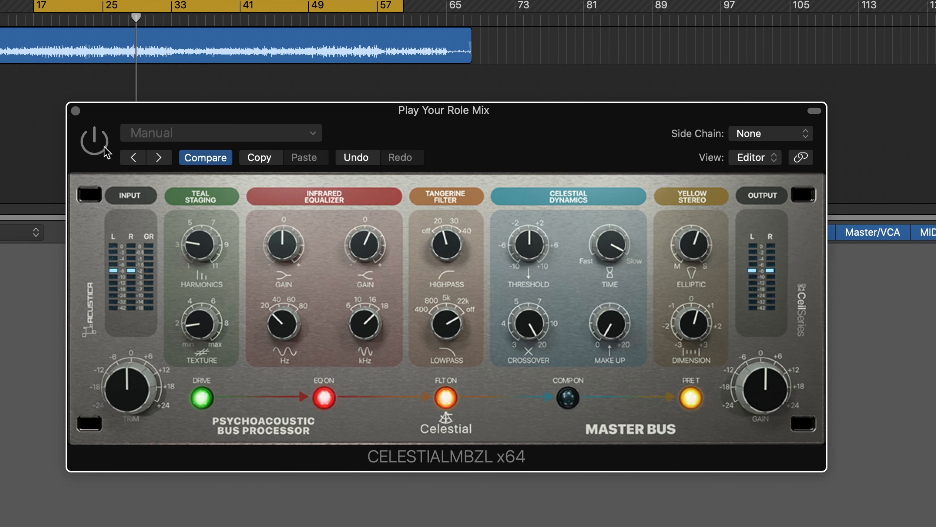
click(104, 147)
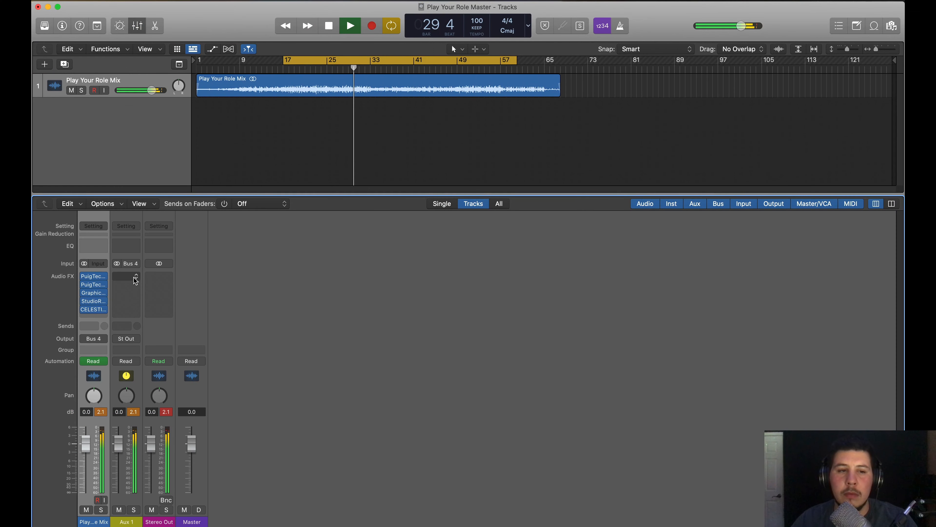
click(135, 279)
mouse_move(146, 469)
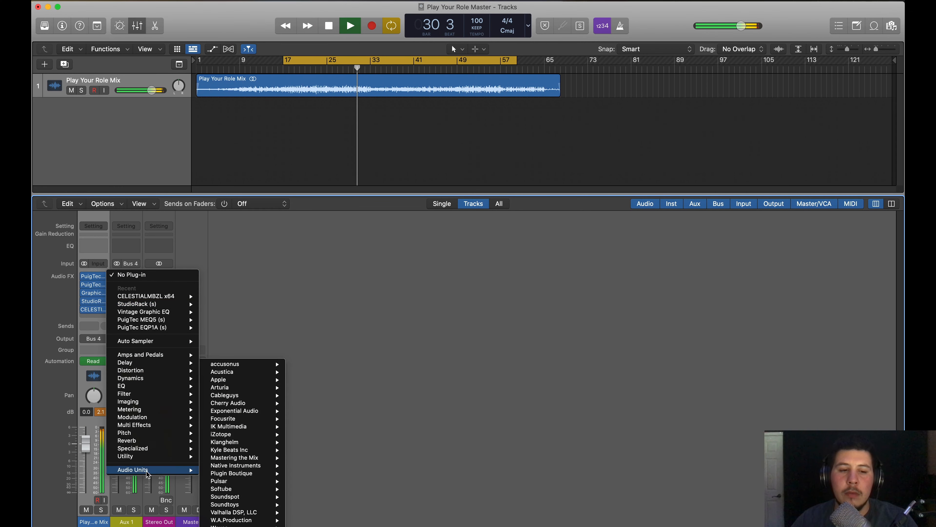
click(262, 338)
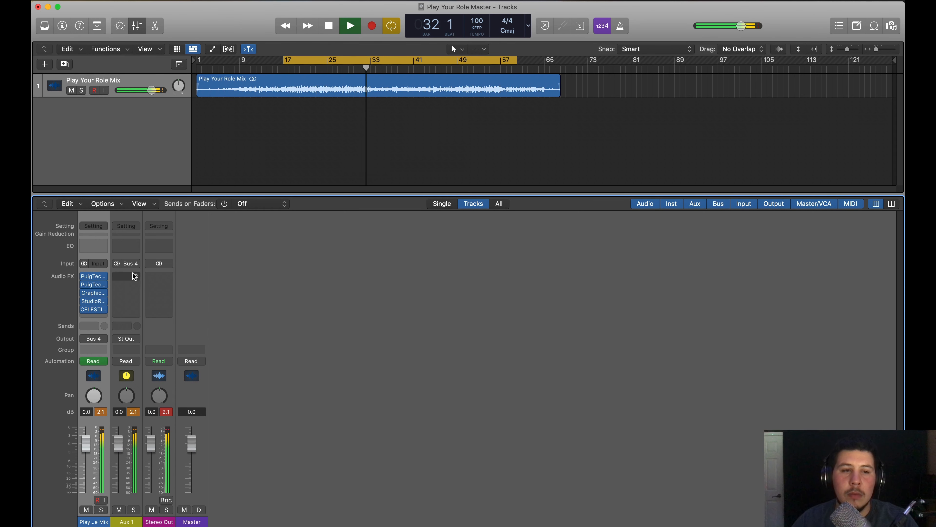
Insert a stereo L1+ Ultramaximizer after Celestial on the mix channel, with a -0.1 output ceiling and Auto release.
click(90, 317)
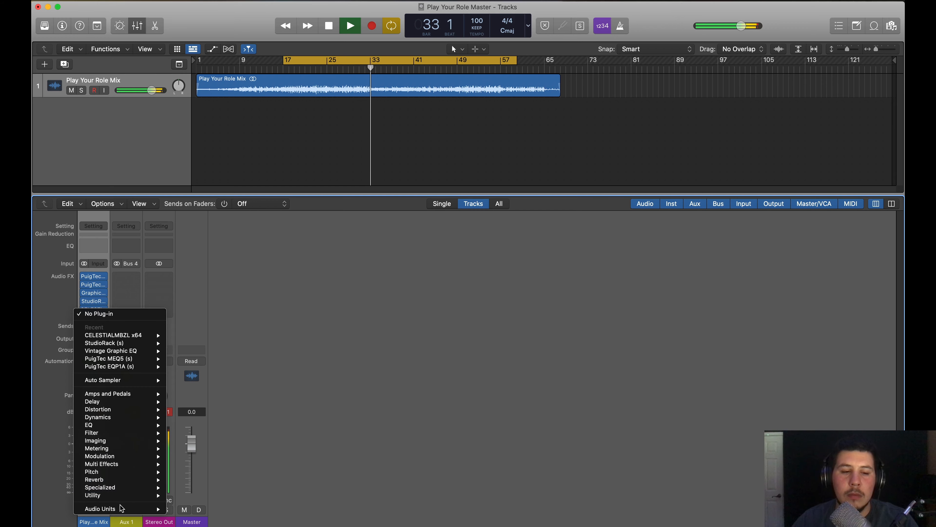
mouse_move(151, 512)
mouse_move(186, 524)
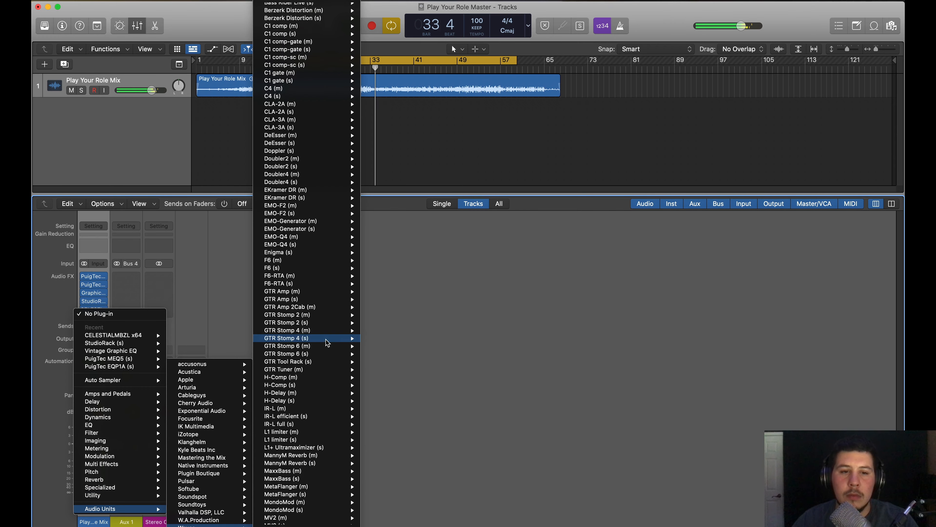
mouse_move(346, 220)
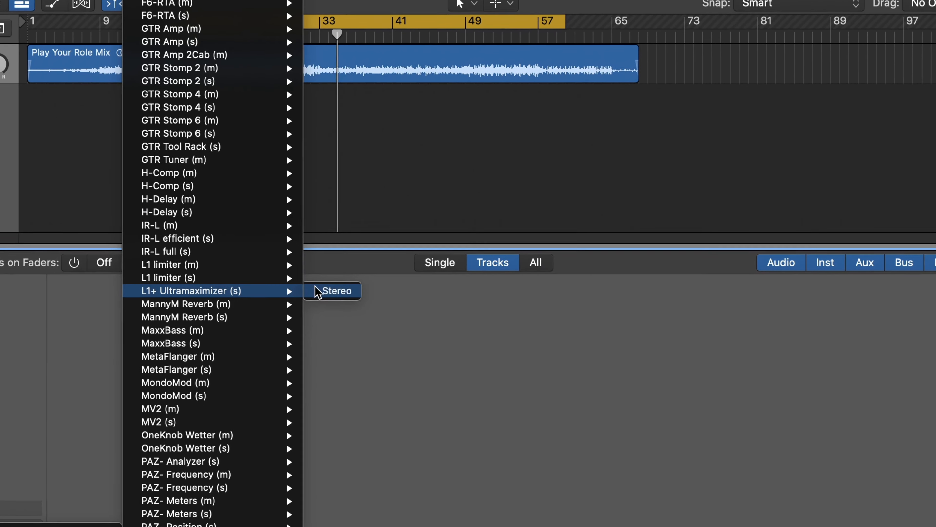
click(332, 290)
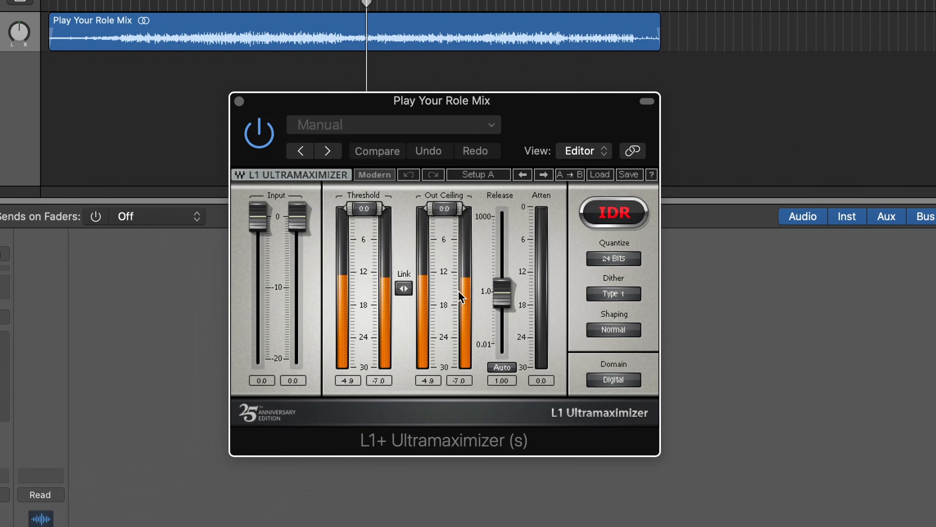
scroll(447, 294, down, 1)
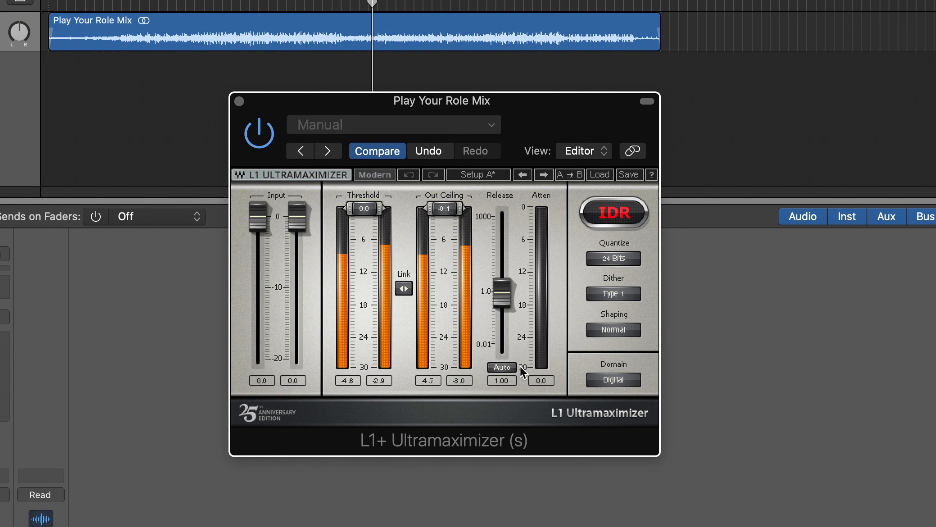
click(509, 367)
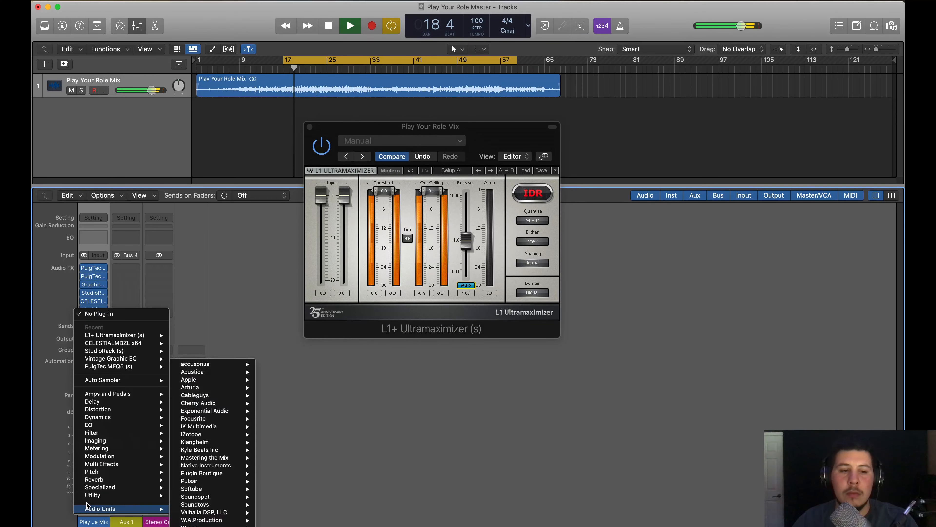
Insert a TR5 Classic Clipper after L1+ on the mix channel and close the Celestial window.
mouse_move(89, 511)
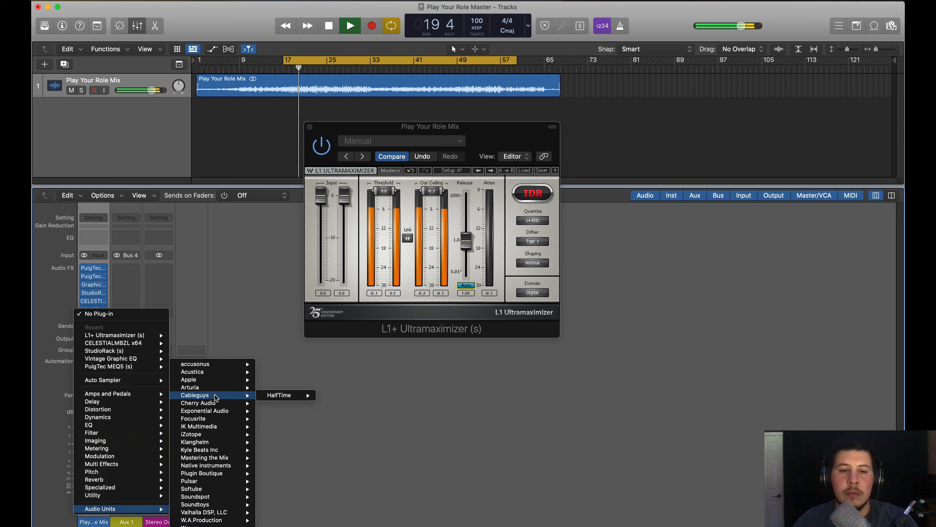
mouse_move(222, 389)
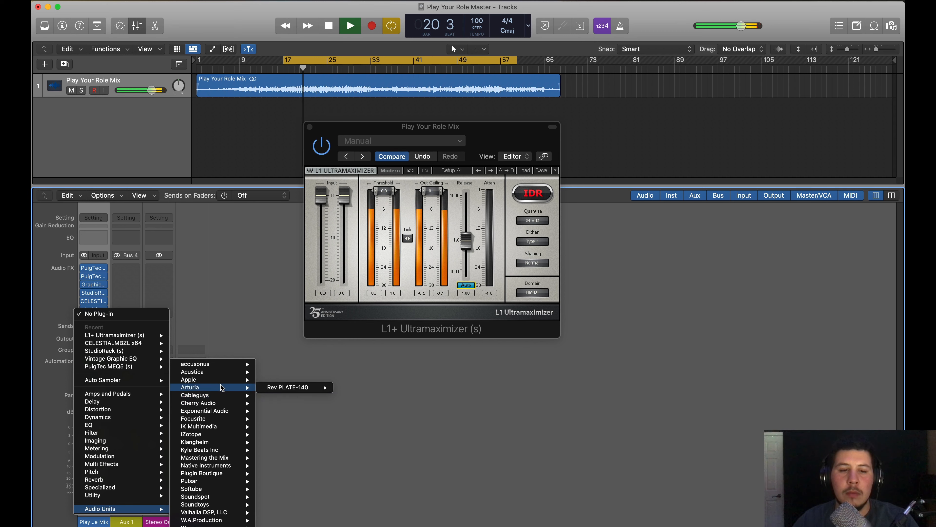
mouse_move(221, 435)
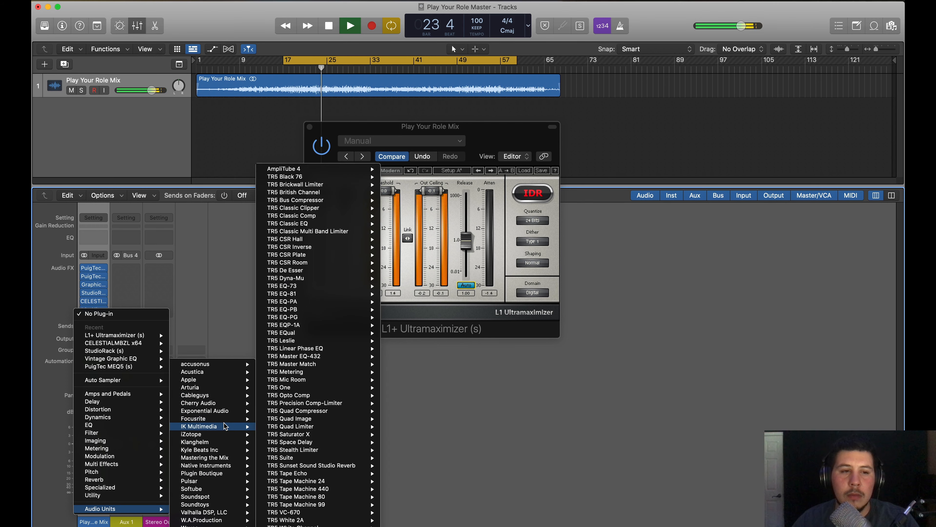
mouse_move(343, 216)
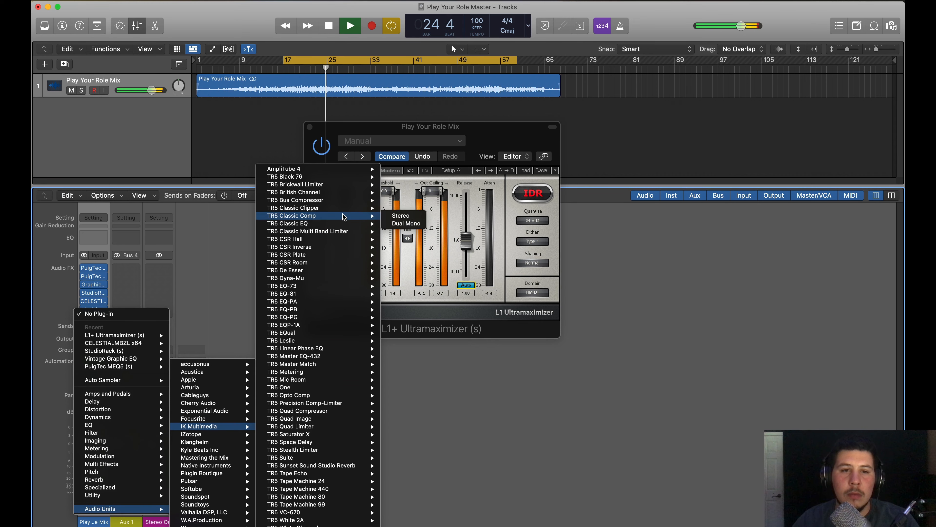
key(Escape)
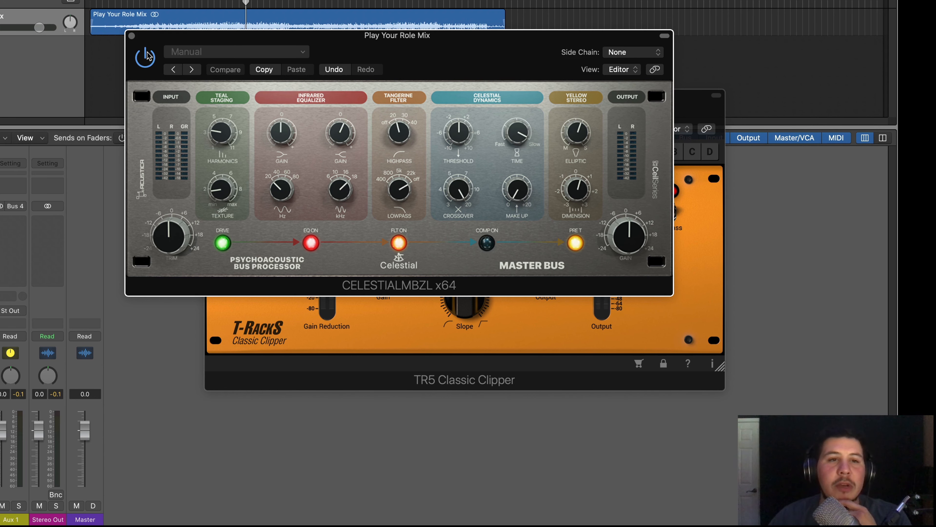
click(132, 36)
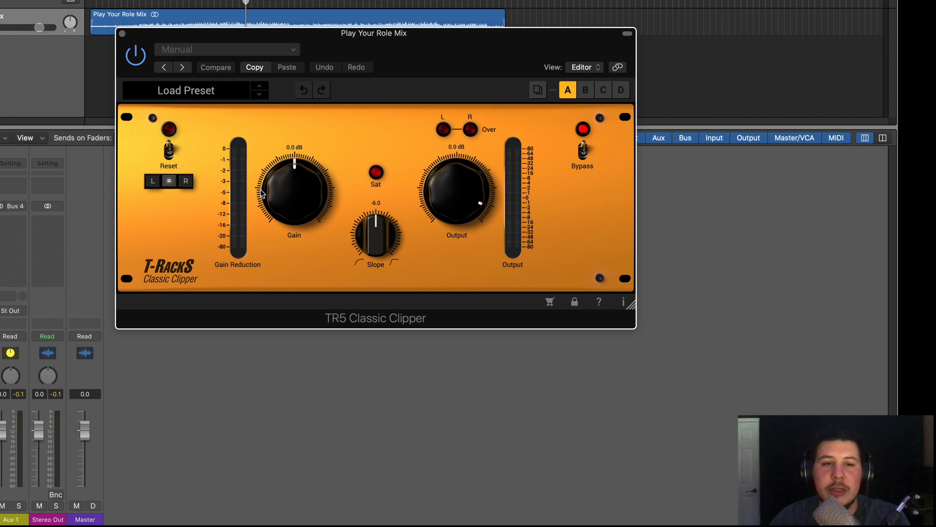
During playback, set the Classic Clipper's slope to -2.9 and its gain to 2.0 dB.
key(space)
drag(296, 200, 299, 182)
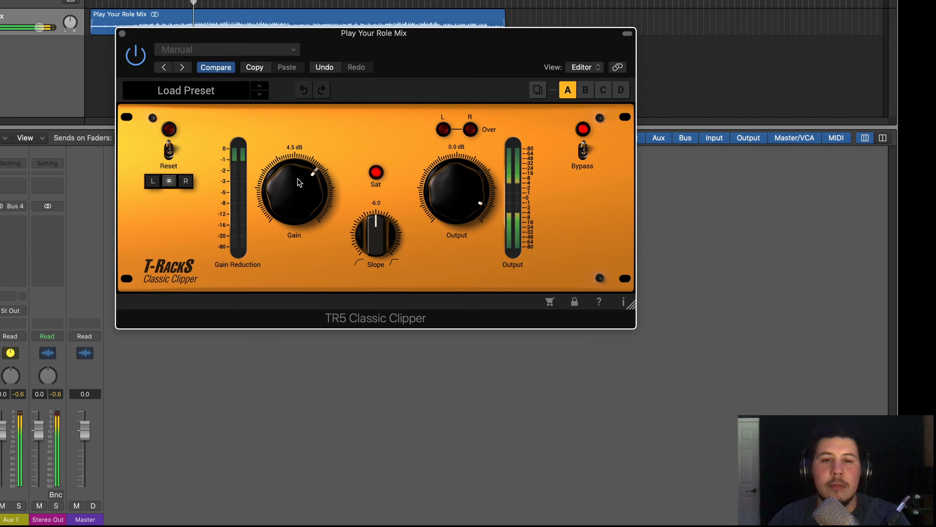
drag(370, 234, 390, 205)
drag(302, 189, 304, 200)
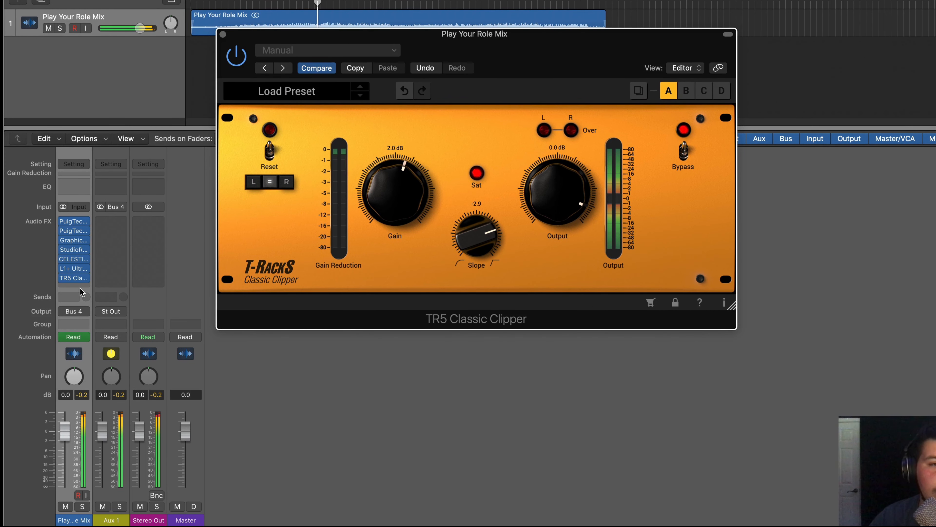
Insert a stereo Loudness Meter after the clipper, set its target line to about -9 LUFS, and place it beside the clipper window.
click(0, 283)
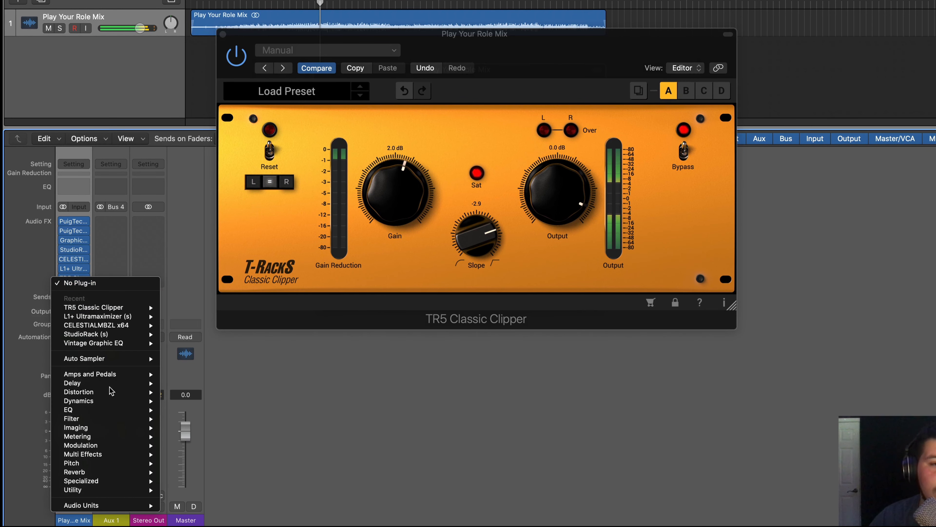
mouse_move(108, 436)
mouse_move(236, 462)
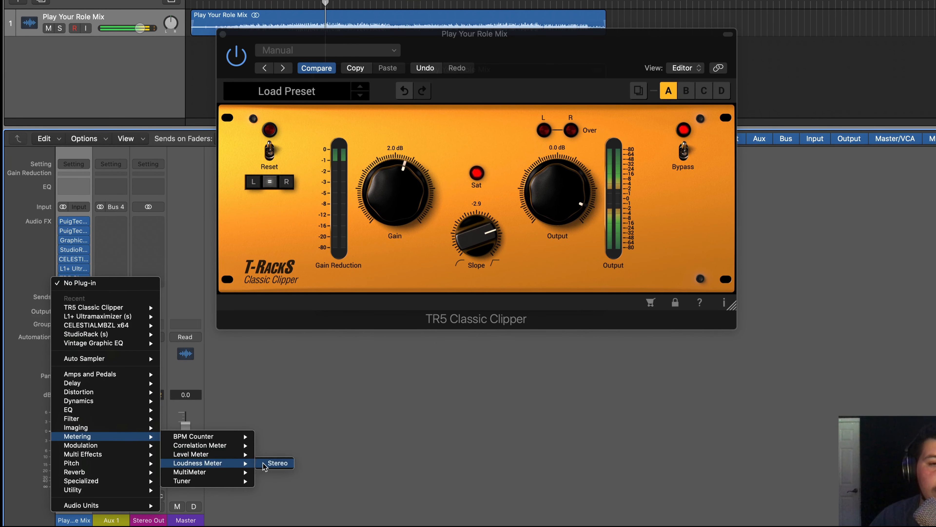
click(266, 465)
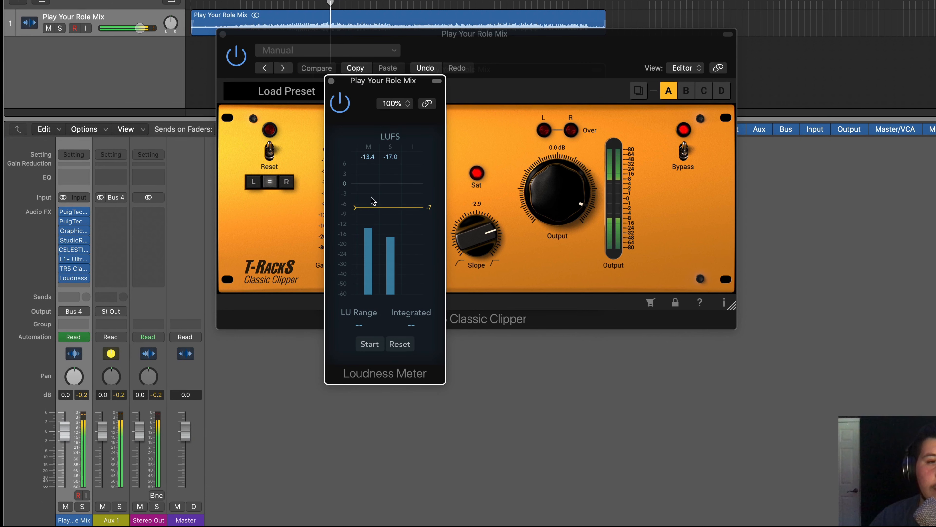
drag(373, 200, 375, 211)
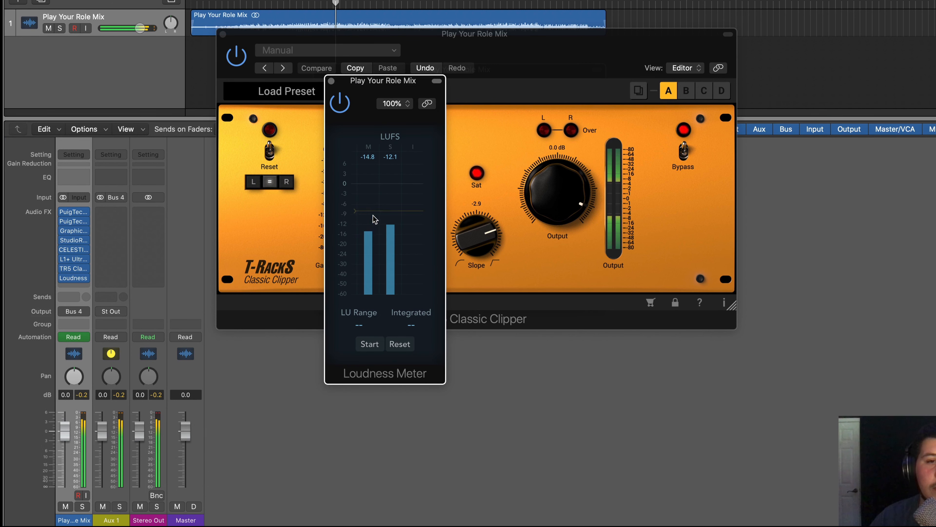
drag(415, 90, 898, 71)
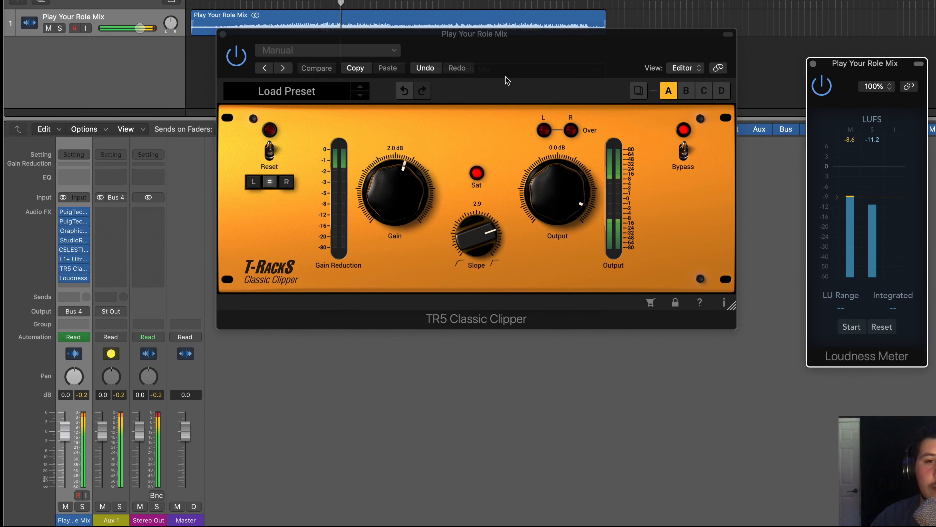
Reopen the L1+ Ultramaximizer and lower its threshold to -1.5 while watching the loudness meter.
mouse_move(75, 278)
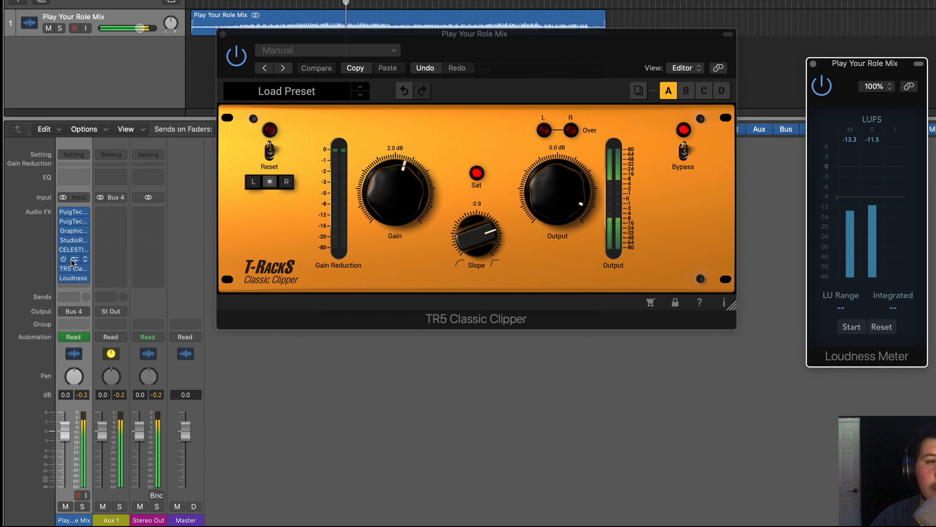
click(579, 167)
click(74, 260)
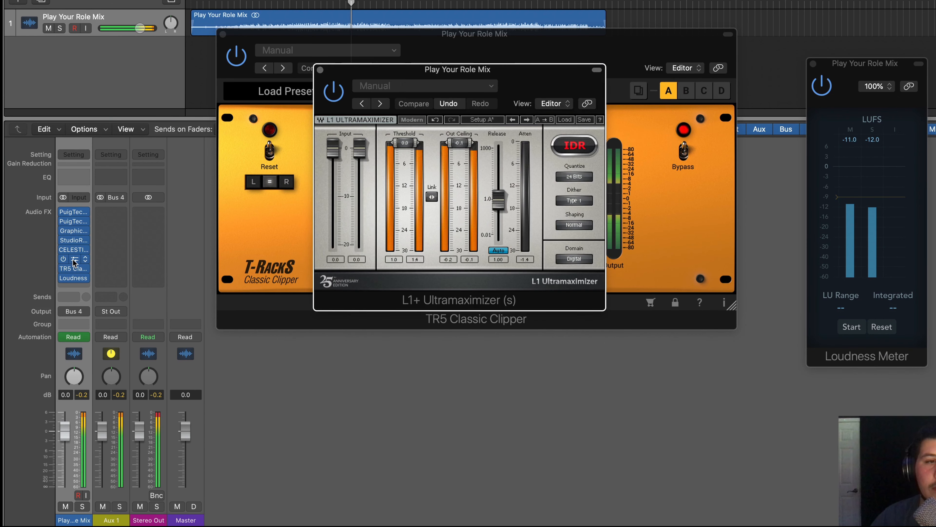
scroll(416, 203, down, 5)
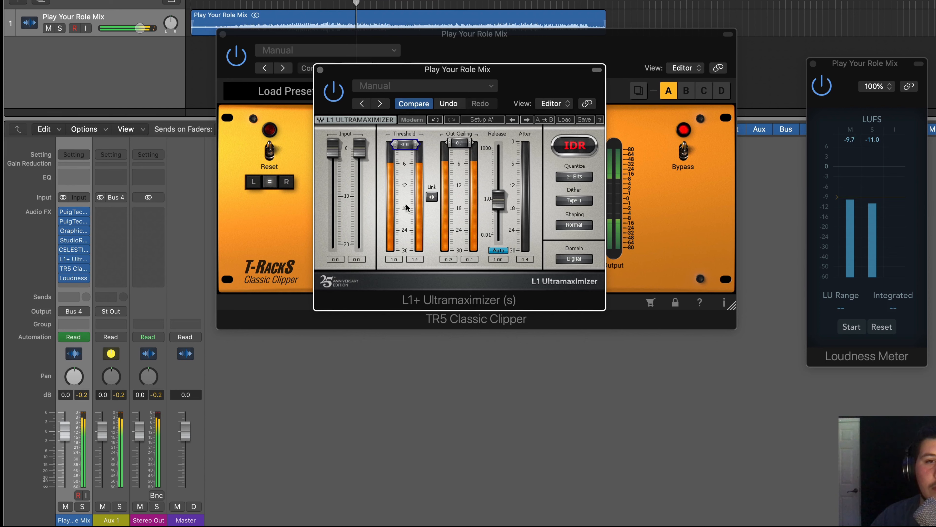
scroll(408, 204, down, 3)
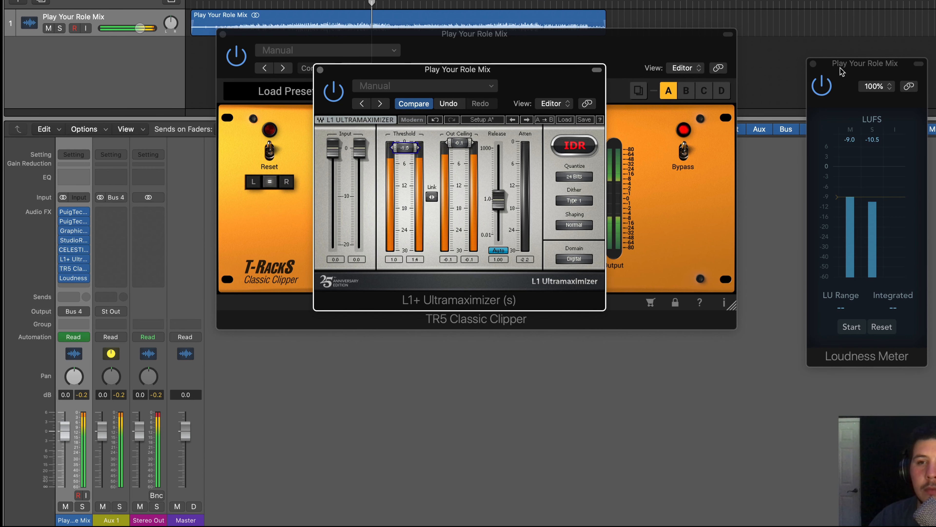
Move the Loudness Meter closer to the mixer, close the clipper and L1+ windows, and stop playback.
drag(848, 63, 691, 45)
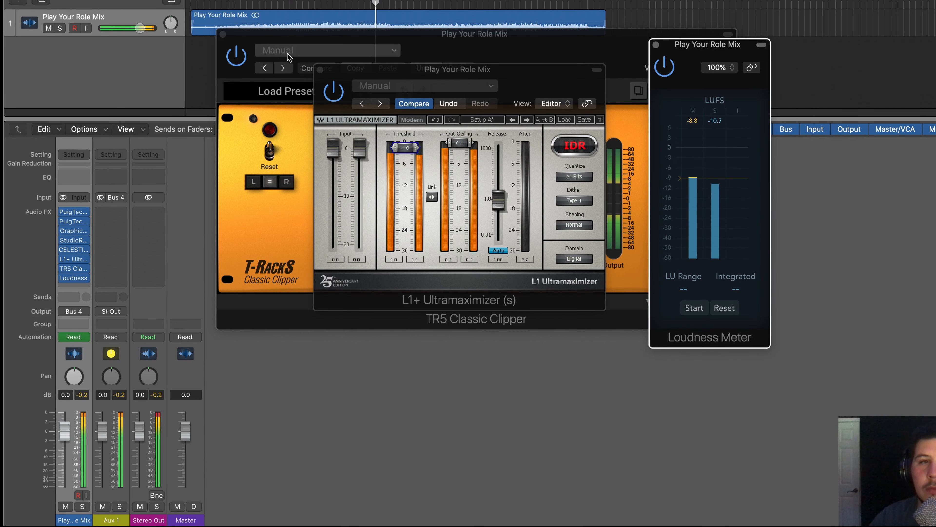
click(223, 34)
click(320, 69)
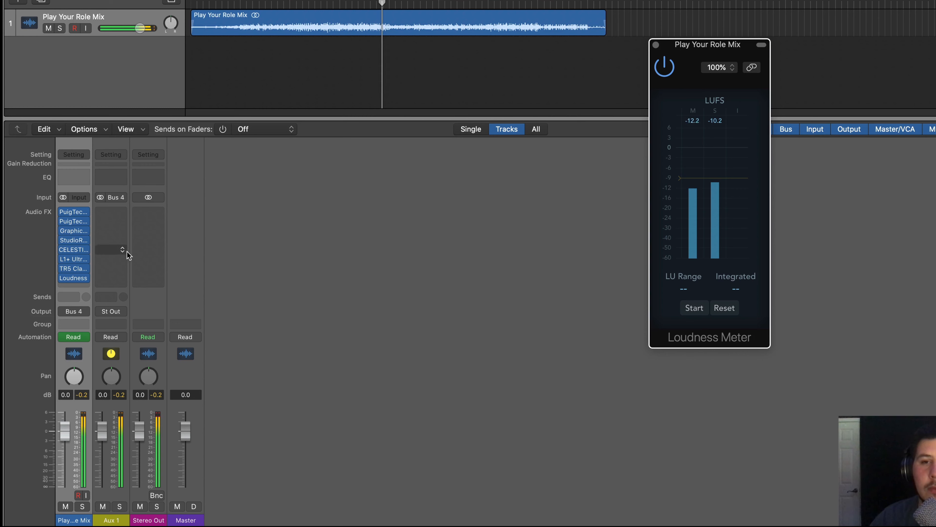
key(space)
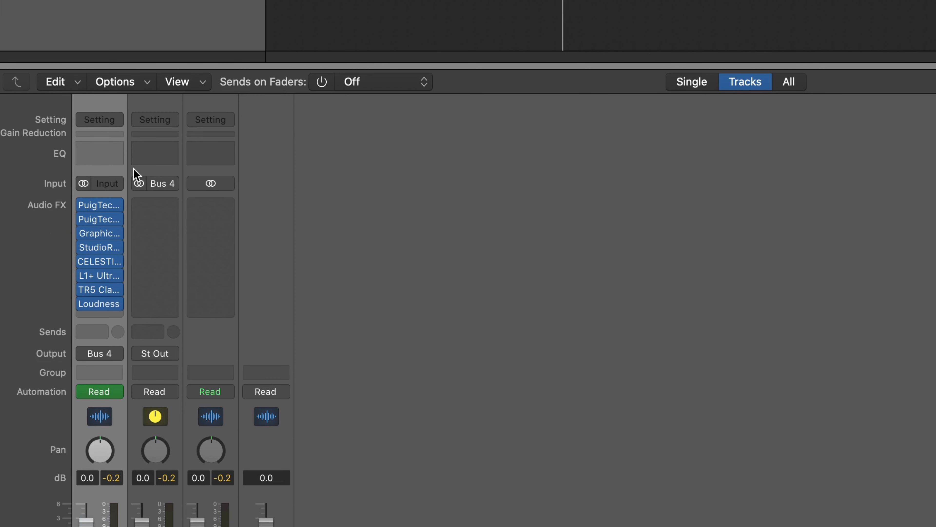
Bypass all plug-ins on the mix channel and re-enable them in order during playback, from the PuigTec EQs through the Classic Clipper.
click(77, 352)
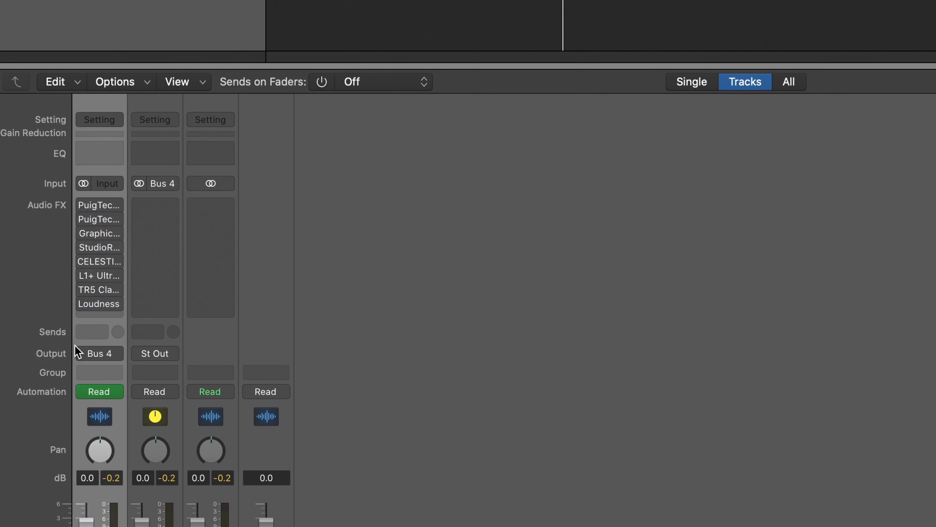
shift+click(85, 202)
shift+click(82, 219)
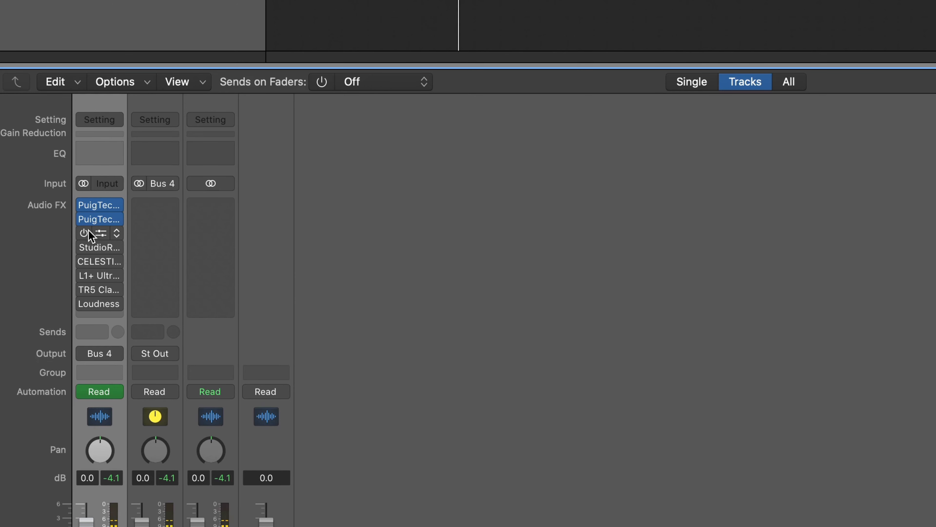
click(100, 204)
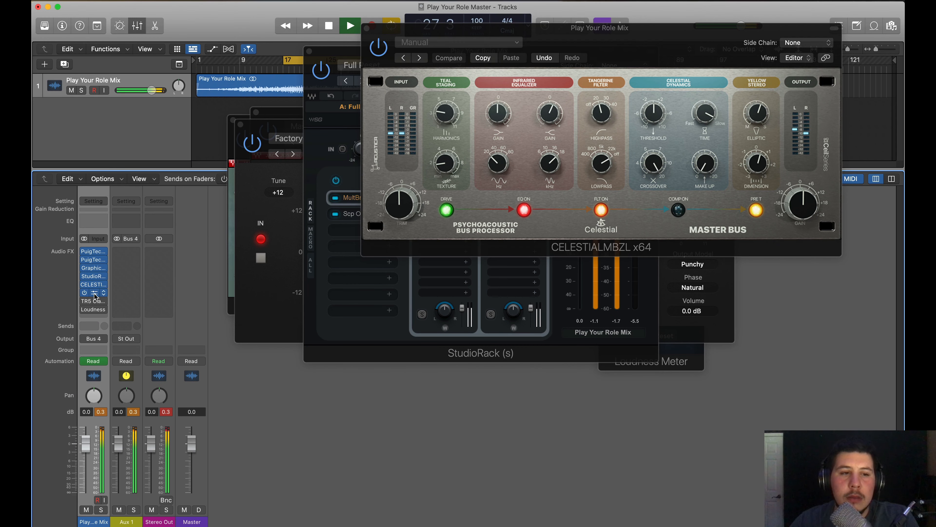
click(89, 294)
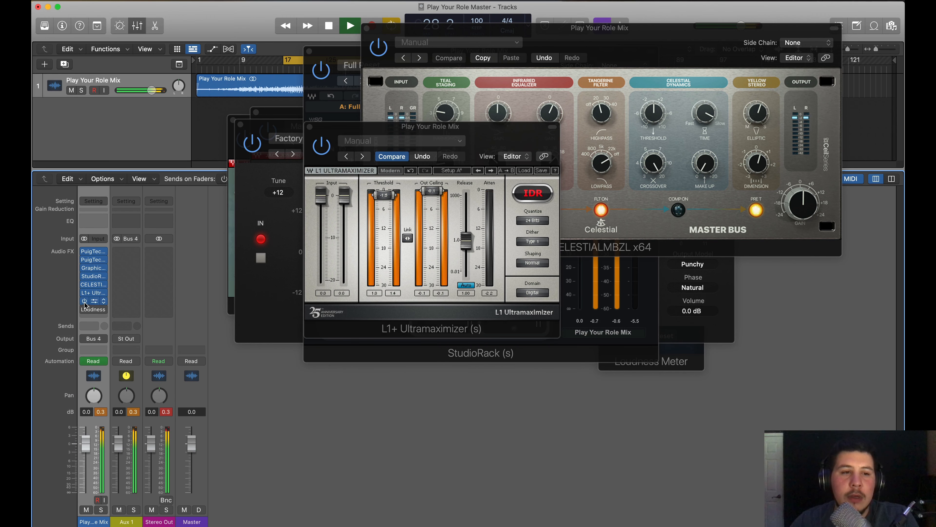
click(91, 301)
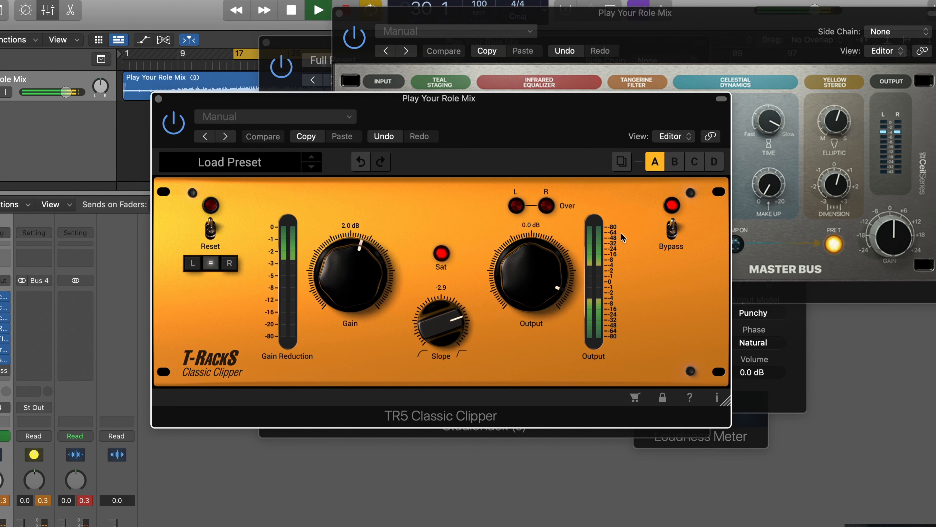
Audition the Classic Clipper's effect on the full chain, close its window, and stop playback.
click(672, 231)
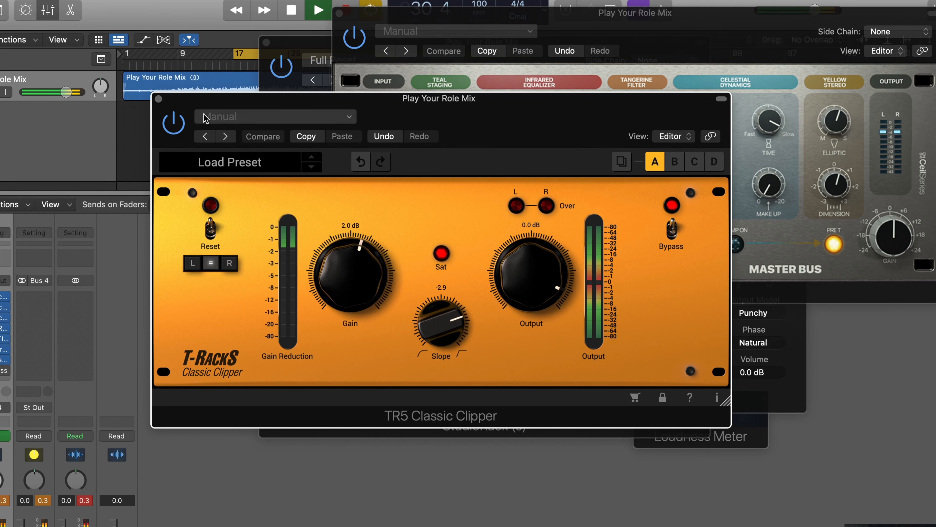
click(159, 99)
key(space)
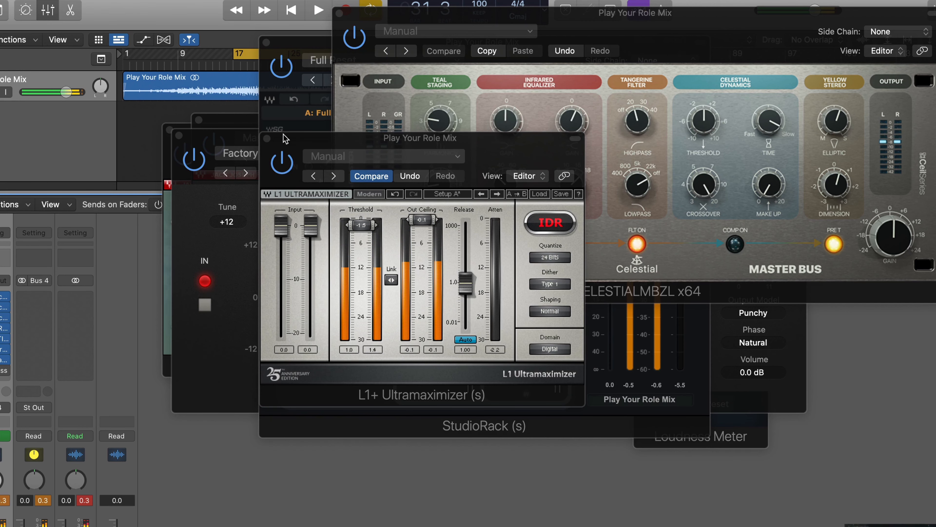